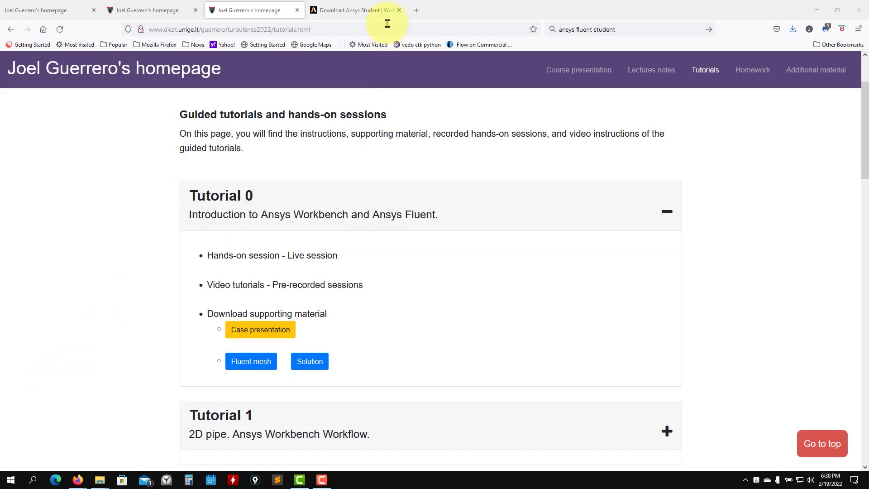
Step: Switch Firefox to the 'Download Ansys Student' tab to view the download page
click(379, 11)
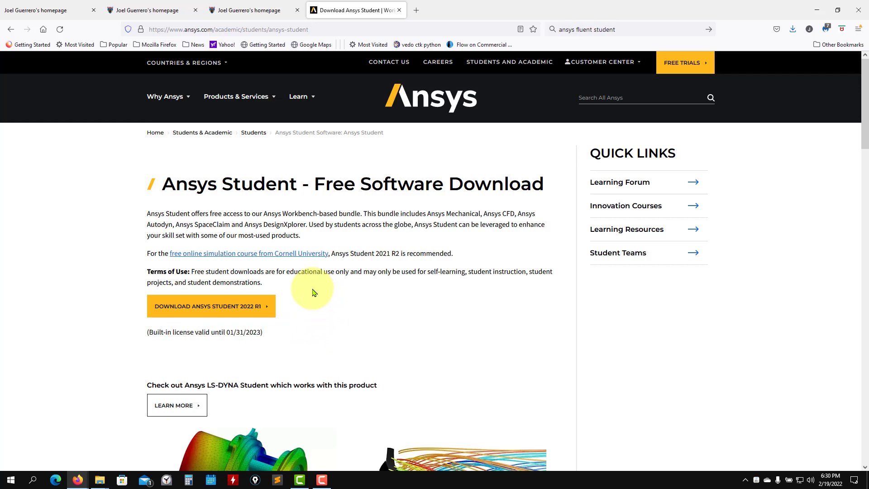
Step: On the course tutorials page, expand Tutorials 1 and 2
click(229, 9)
scroll(402, 263, down, 4)
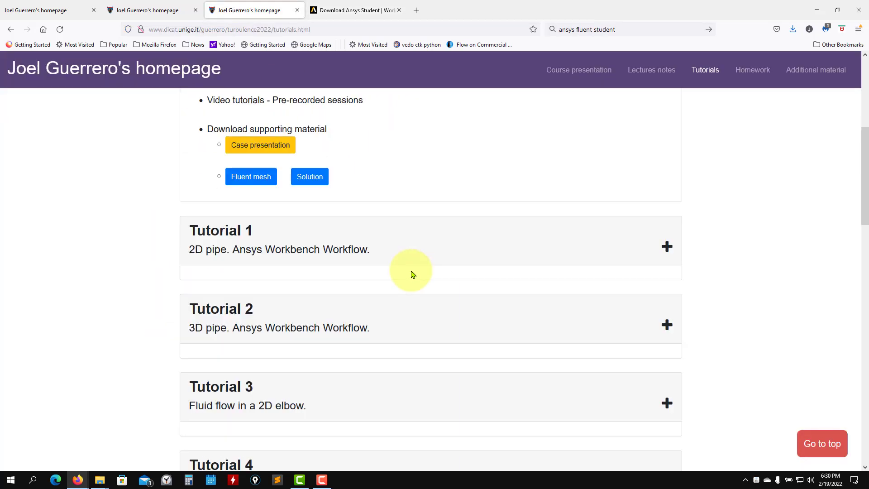
click(306, 244)
scroll(158, 261, down, 3)
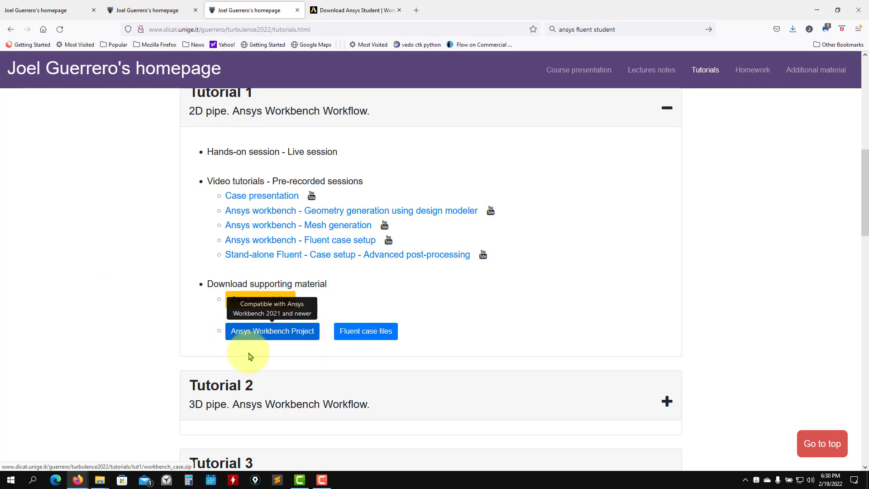
click(223, 401)
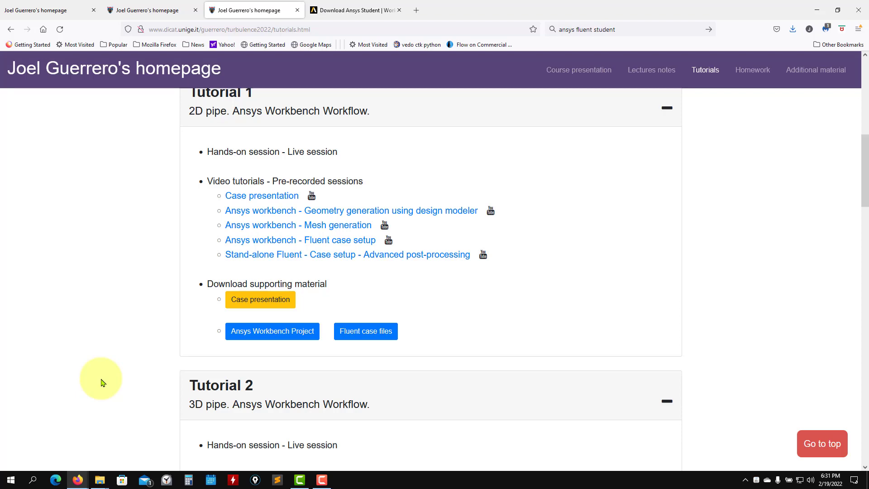
Step: Expand the remaining tutorials through Tutorial 5, then return to the Ansys Student download page
scroll(101, 383, down, 10)
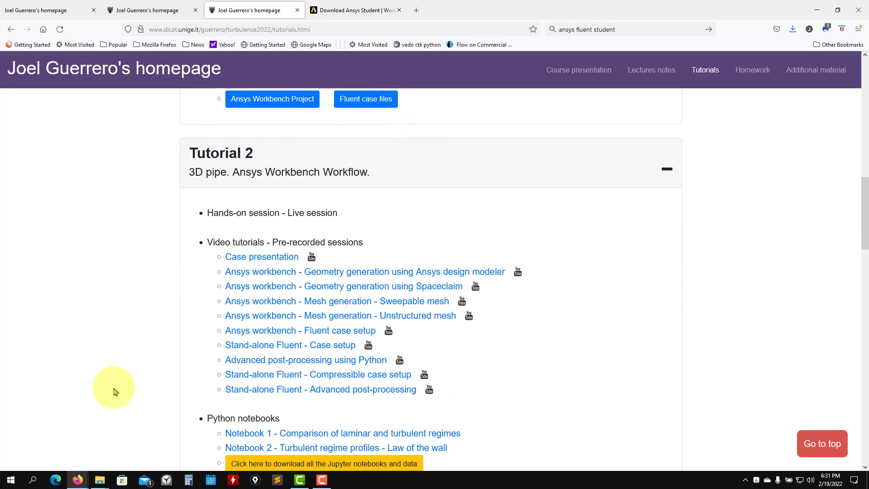
drag(228, 384, 234, 384)
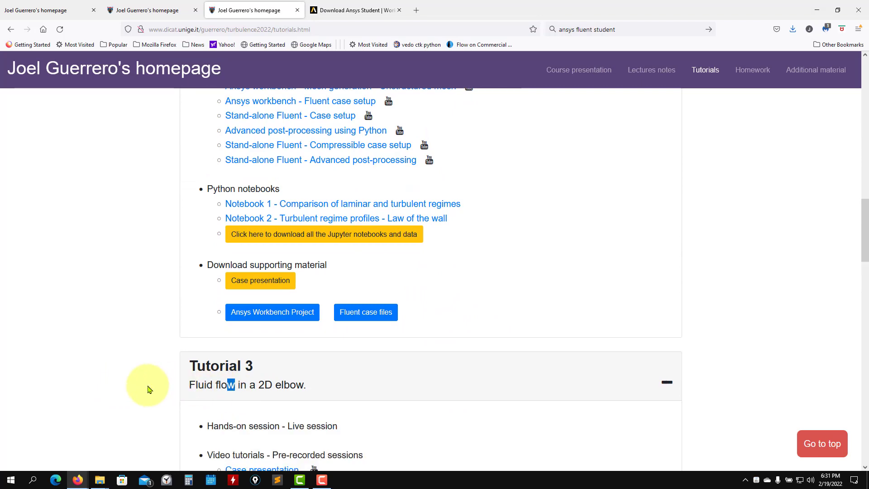
scroll(132, 387, down, 5)
scroll(132, 387, down, 4)
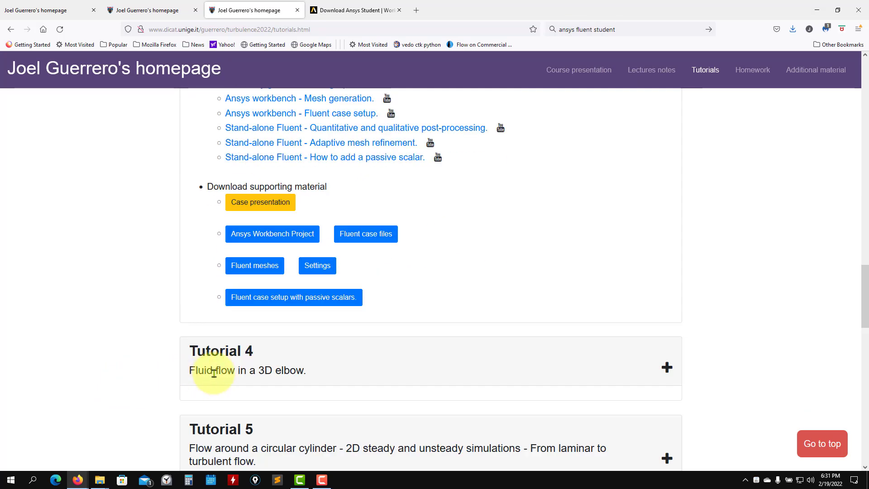
click(140, 368)
scroll(64, 402, down, 5)
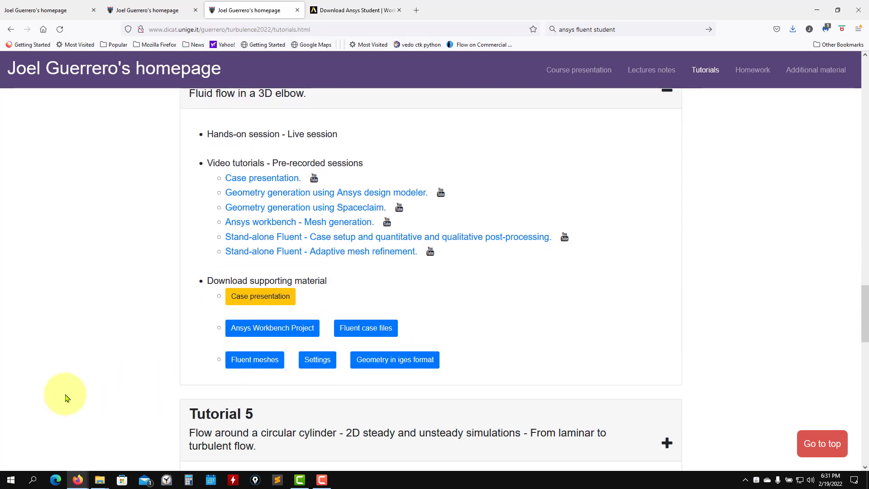
scroll(64, 402, down, 3)
click(221, 307)
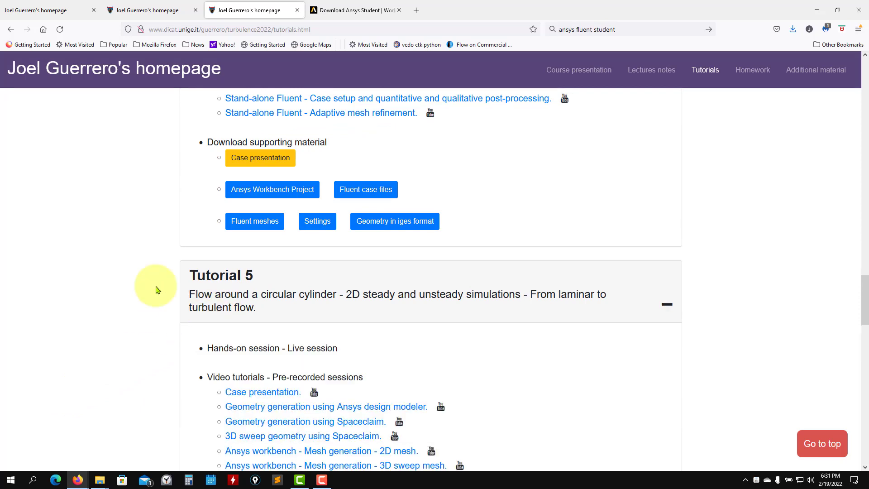
click(331, 5)
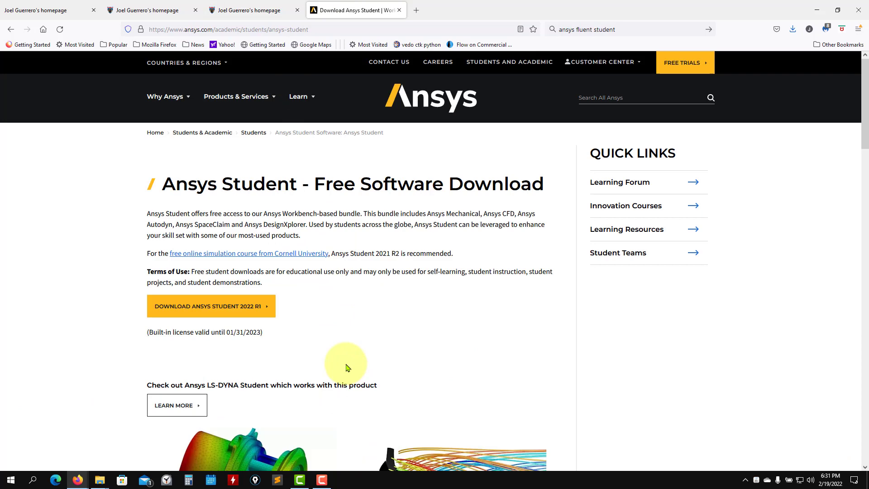
Step: Start and cancel the Ansys Student 2022 R1 zip download, then minimize Firefox
scroll(269, 312, down, 7)
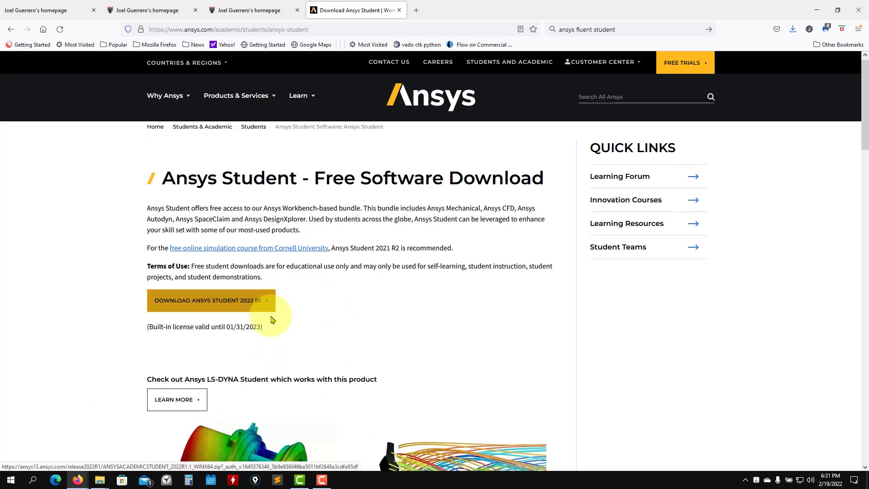
scroll(272, 321, down, 4)
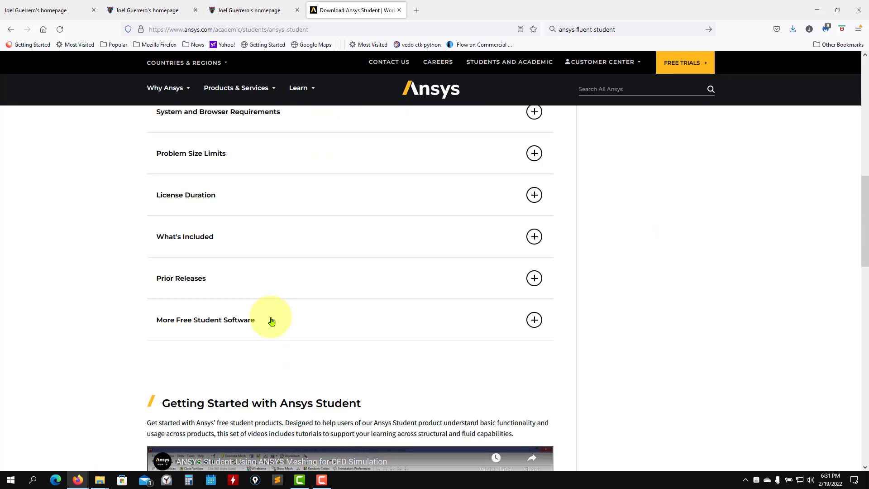
scroll(272, 320, up, 3)
scroll(213, 281, up, 4)
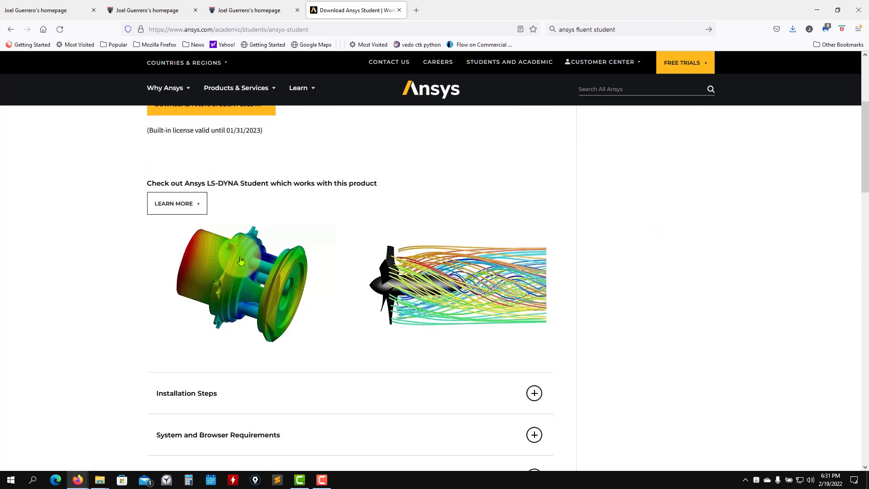
scroll(181, 341, down, 4)
scroll(175, 349, up, 6)
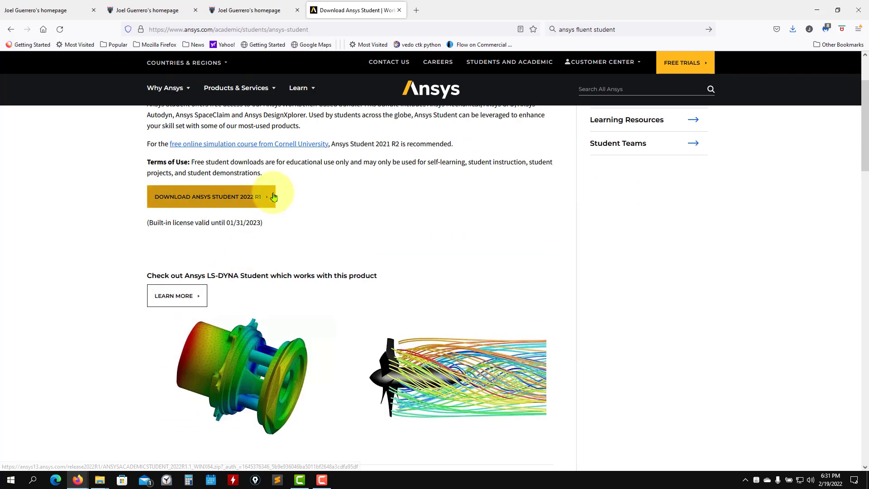
click(269, 196)
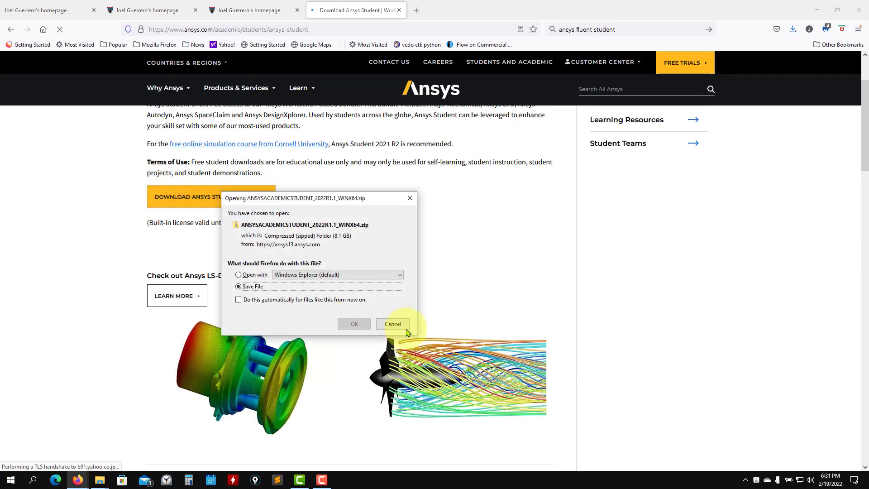
click(393, 324)
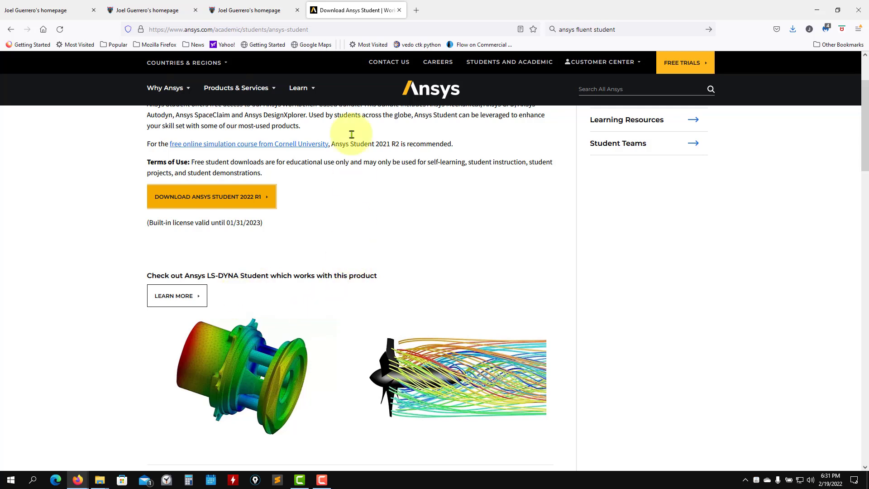
click(817, 9)
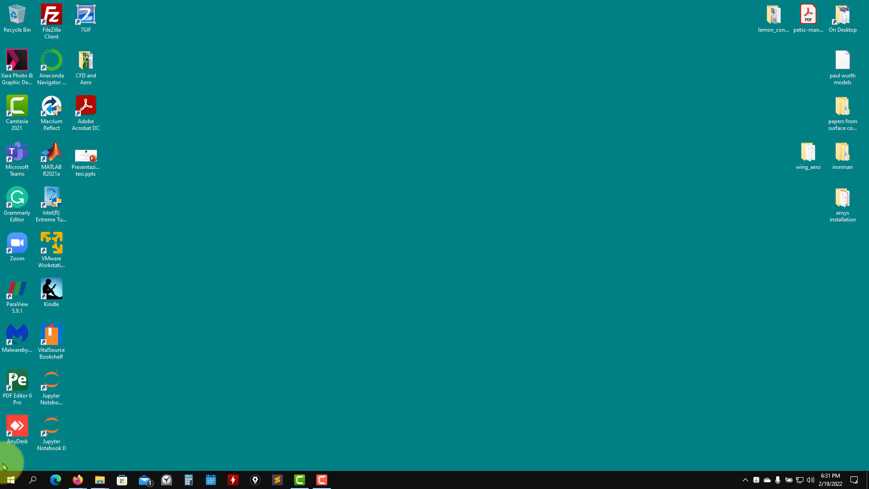
Step: Launch Workbench 2022 R1 from the Start menu's Ansys 2022 R1 academic folder
click(4, 485)
scroll(54, 333, down, 5)
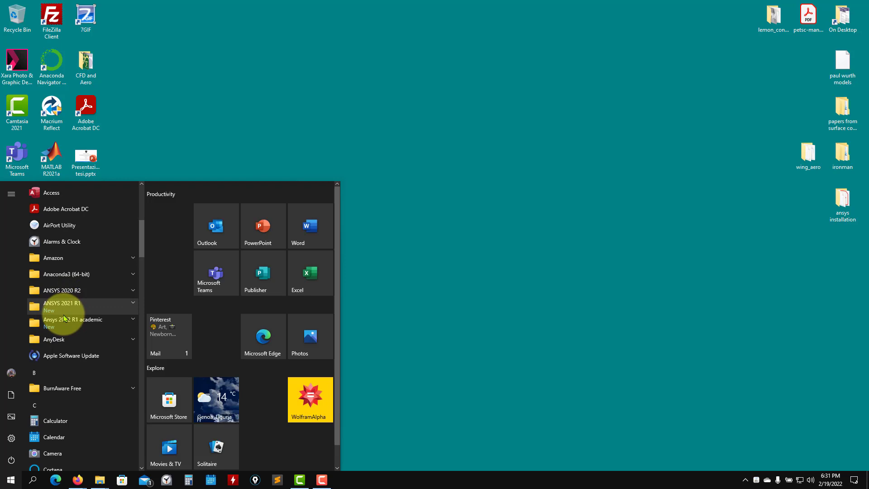
click(70, 324)
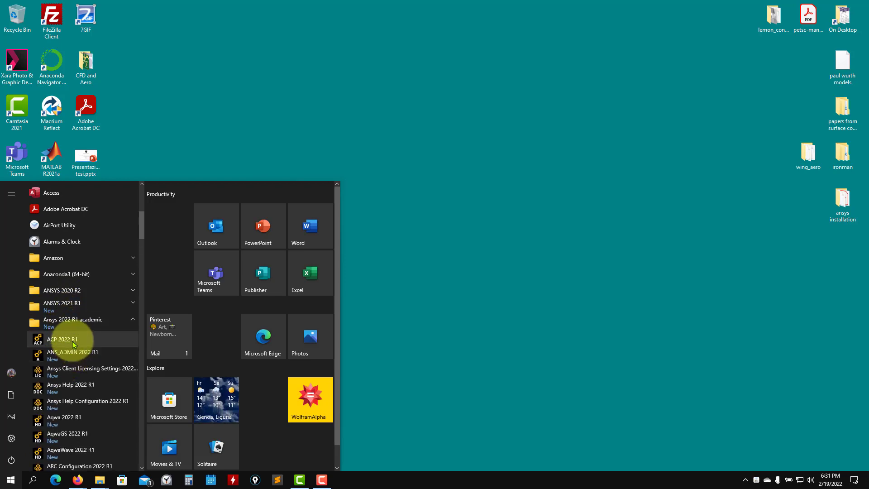
scroll(73, 344, down, 10)
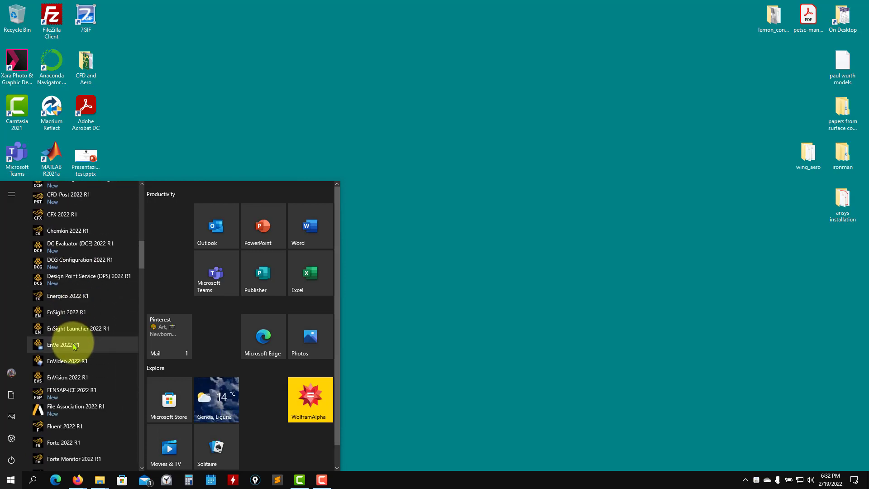
scroll(74, 347, down, 4)
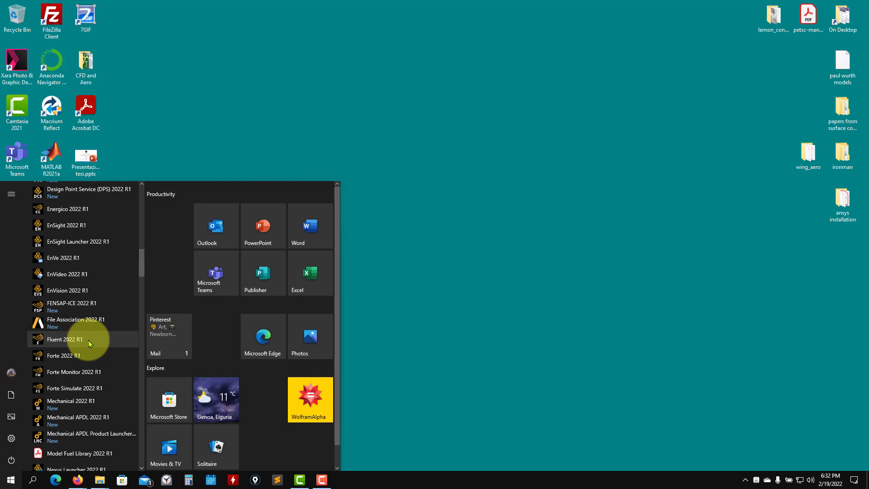
scroll(89, 343, down, 10)
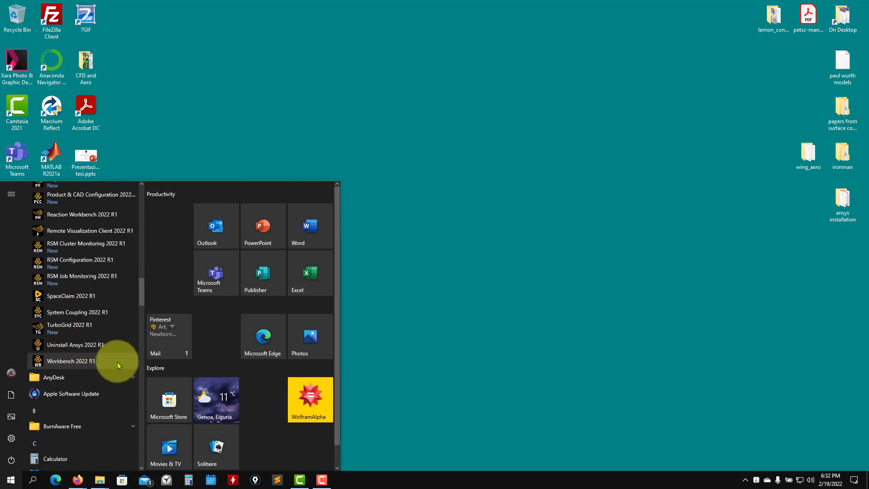
click(59, 362)
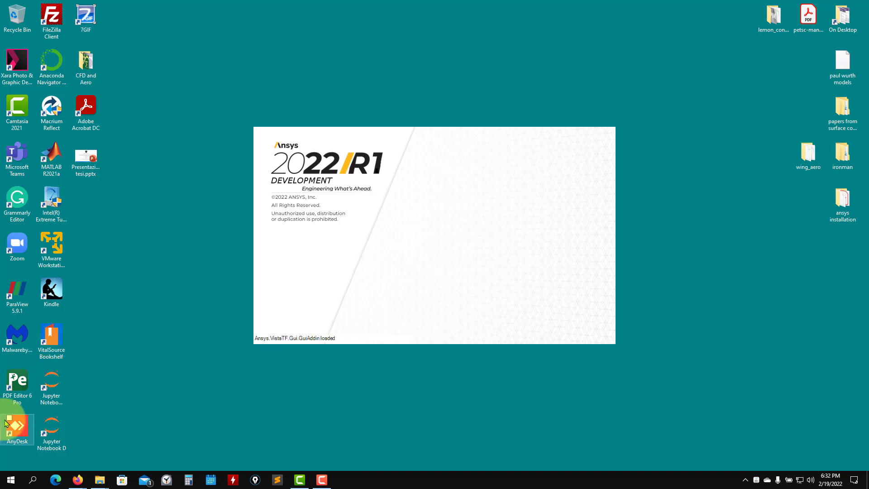
Step: Browse the Start menu's Ansys 2022 R1 academic folder down to Fluent 2022 R1
click(11, 480)
scroll(82, 317, down, 5)
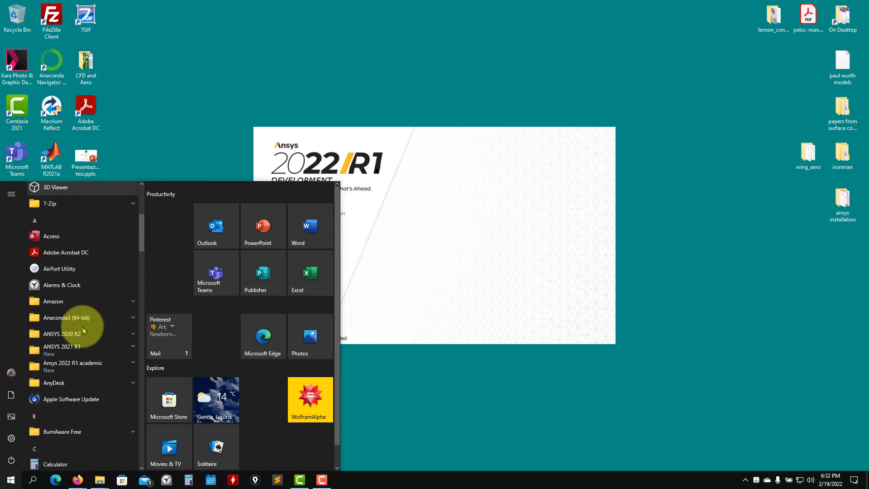
click(79, 372)
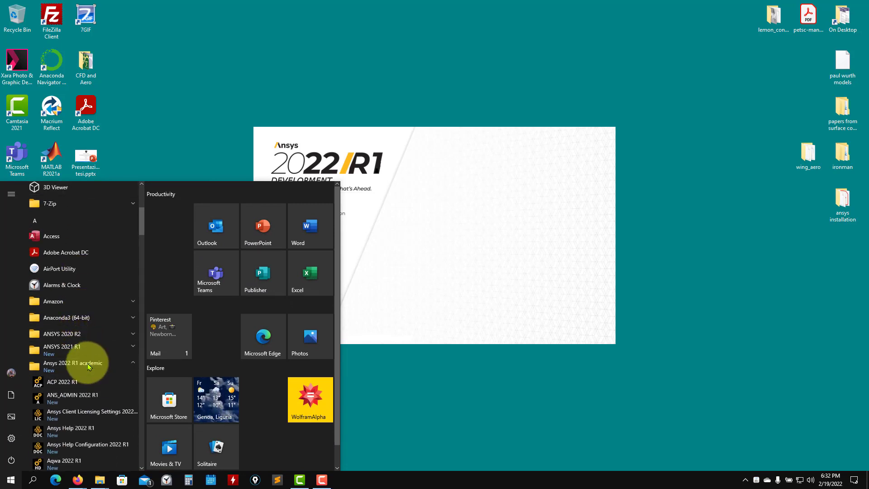
scroll(86, 362, down, 5)
scroll(77, 329, down, 5)
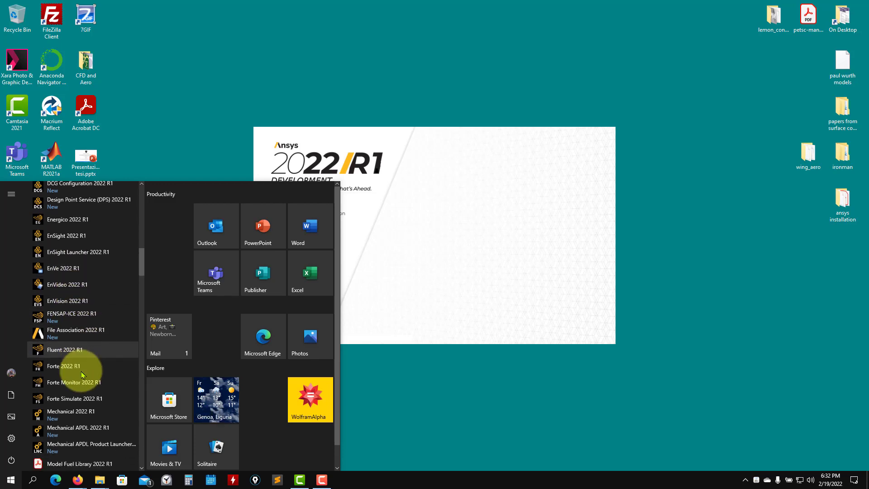
scroll(68, 358, down, 4)
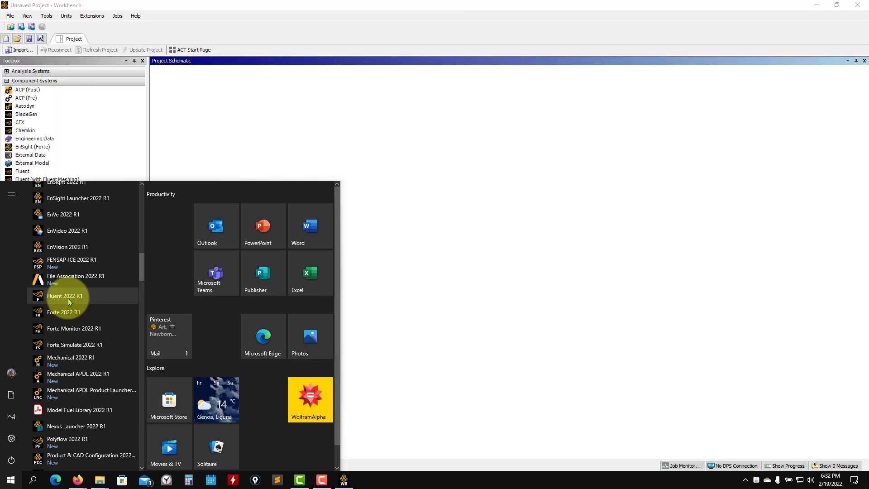
Step: Focus Workbench and collapse then re-expand the Toolbox's Component Systems group
click(151, 9)
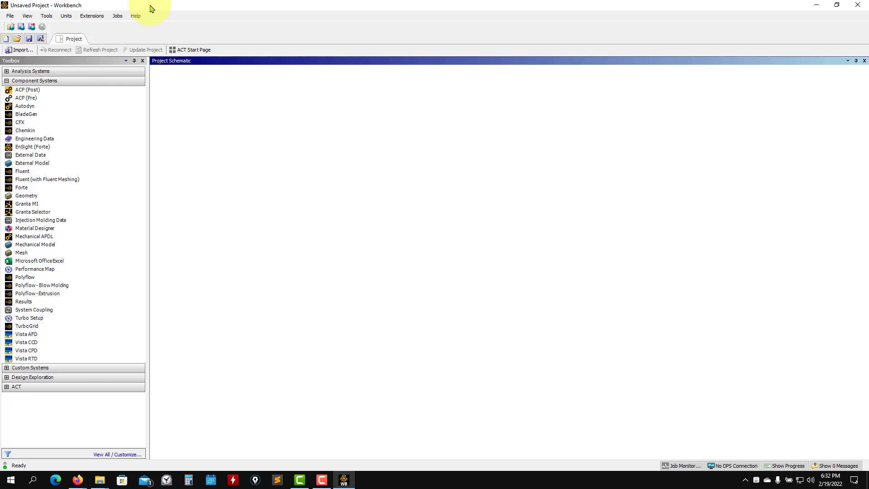
click(8, 89)
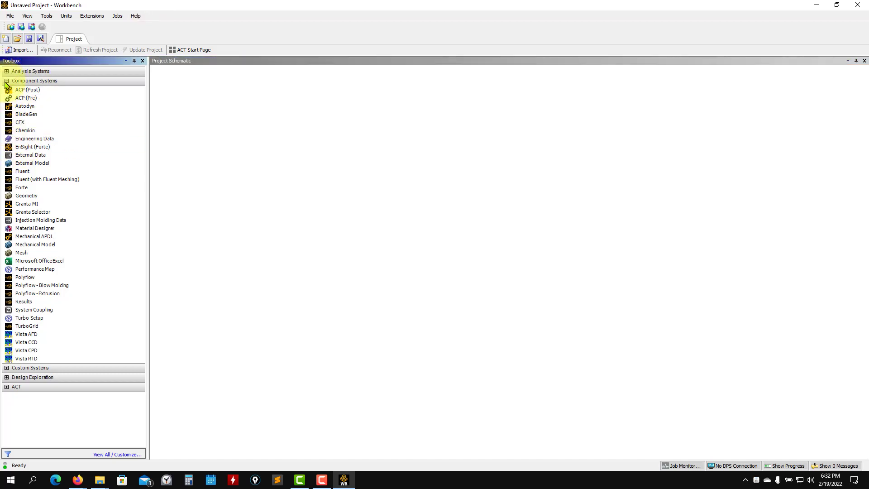
click(7, 82)
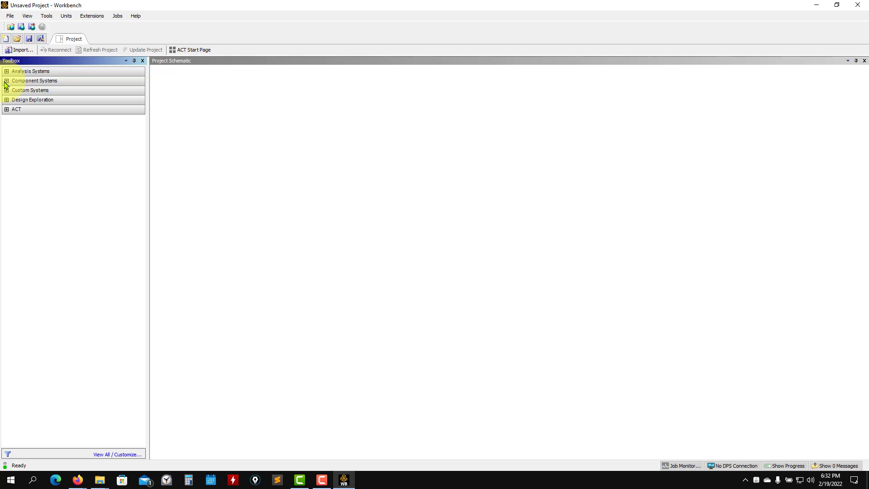
click(18, 81)
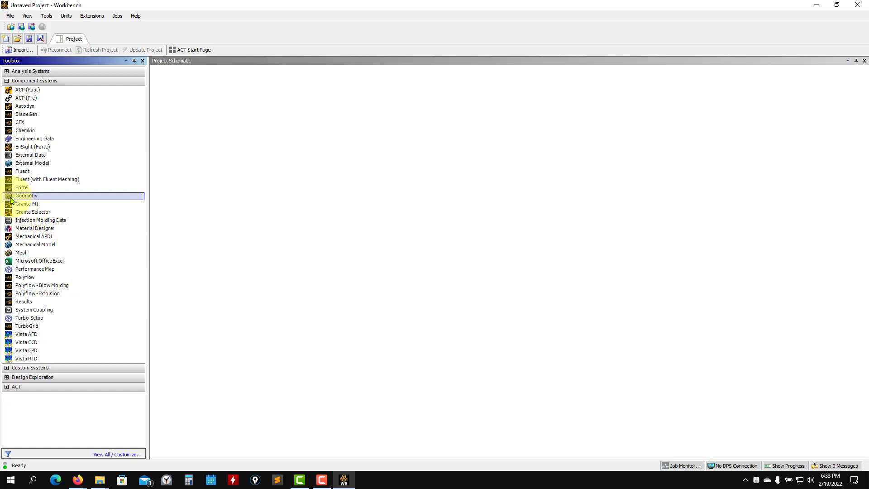
Step: Chain Geometry, Mesh and Fluent systems, then add standalone Fluent system D and select its Setup
drag(31, 197, 205, 117)
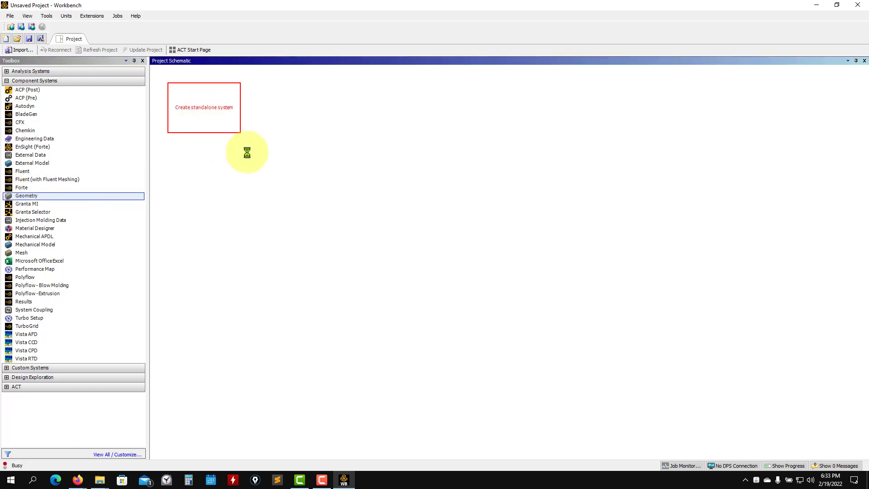
drag(18, 252, 209, 108)
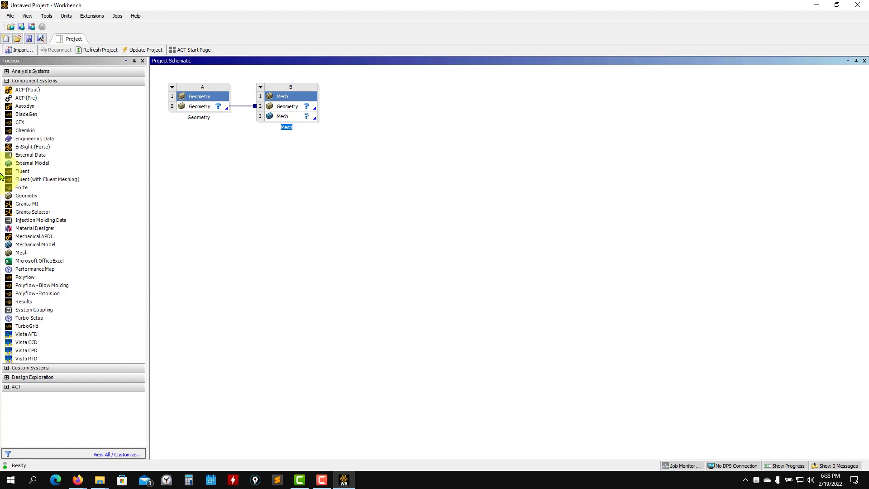
drag(18, 171, 301, 120)
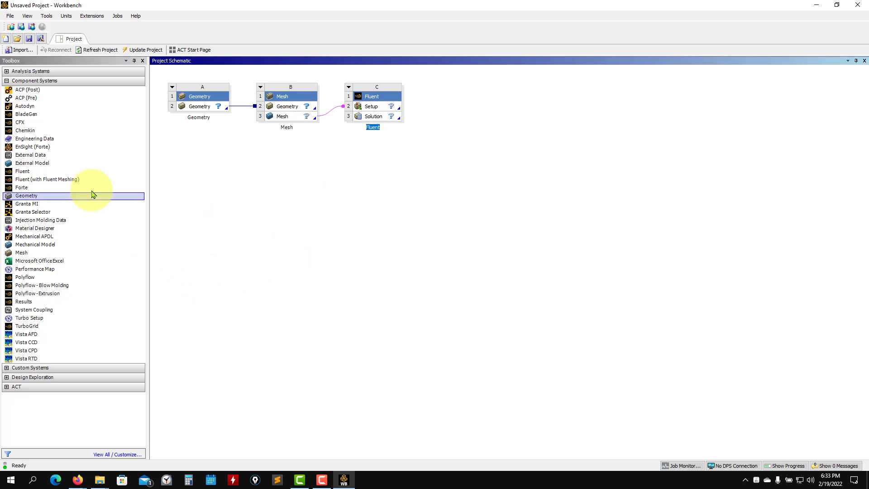
drag(54, 171, 186, 142)
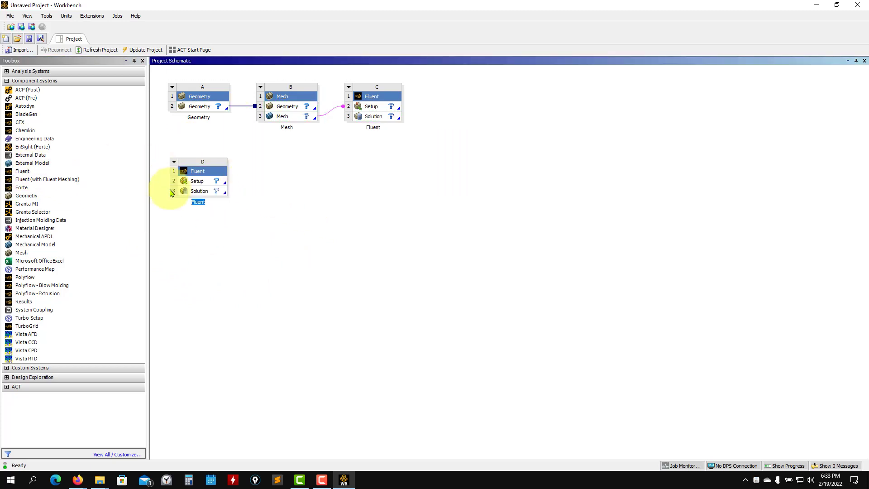
click(207, 184)
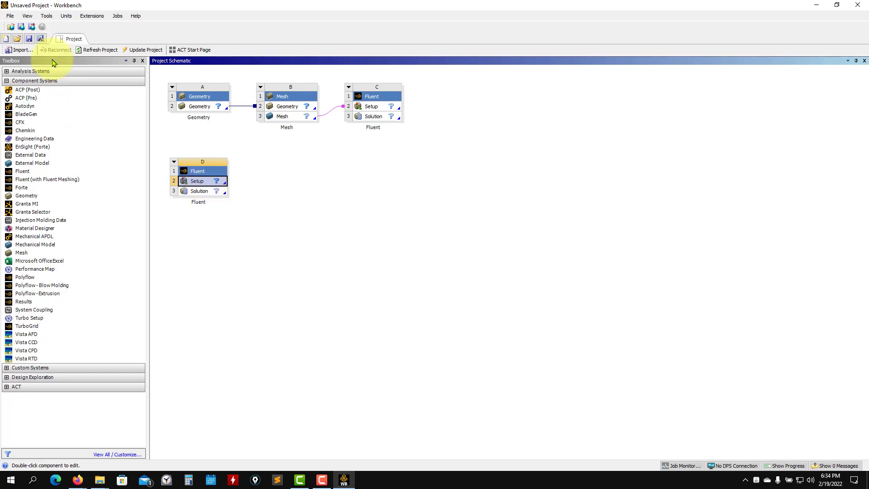
Step: Save the Workbench project to the Desktop as 'test'
click(10, 16)
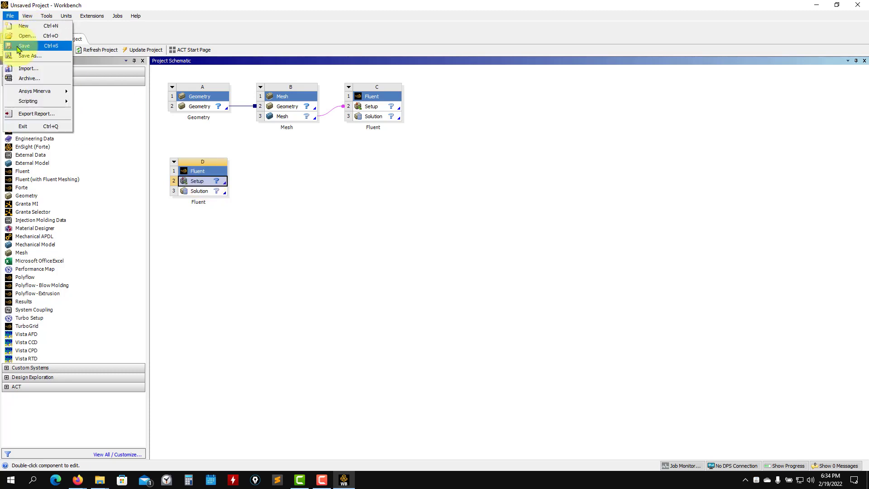
click(25, 49)
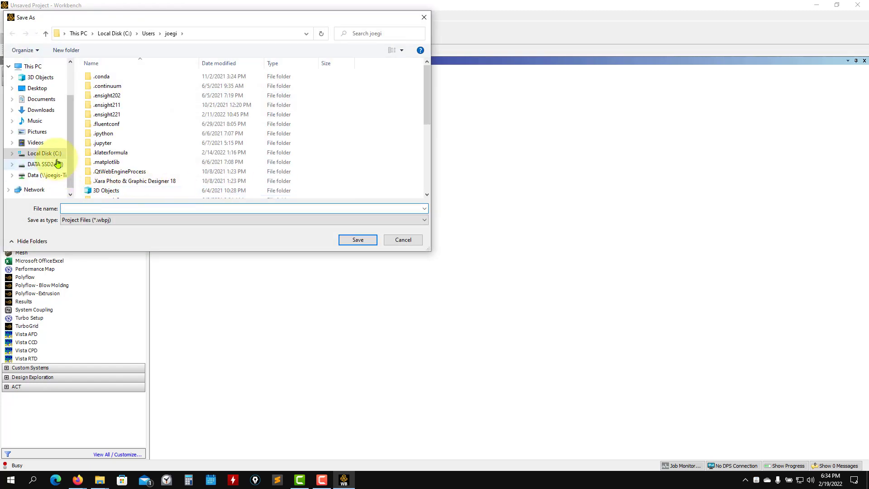
click(35, 91)
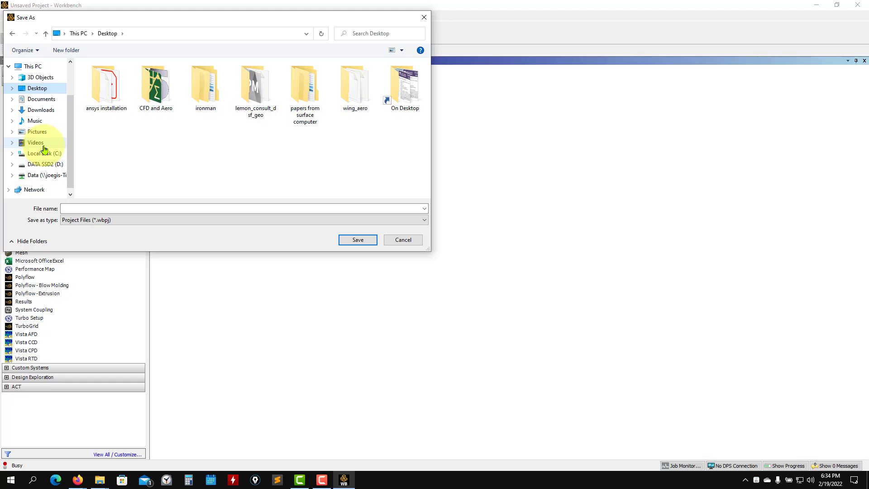
click(179, 208)
text(tes)
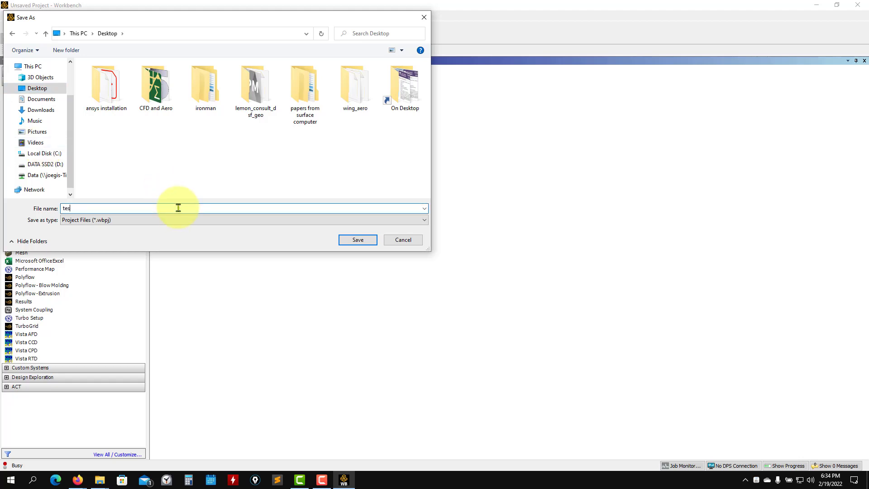
text(t)
key(Return)
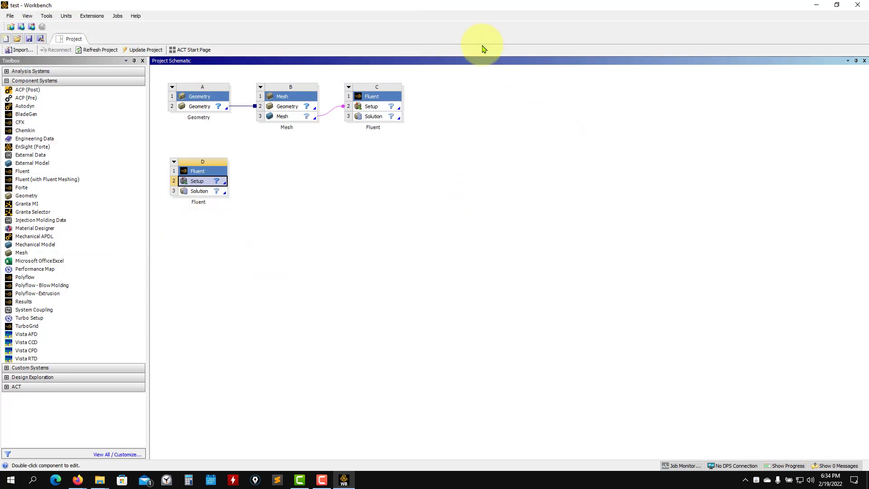
Step: Minimize Workbench and group test.wbpj, test_files and the backup folder at the desktop centre
click(816, 5)
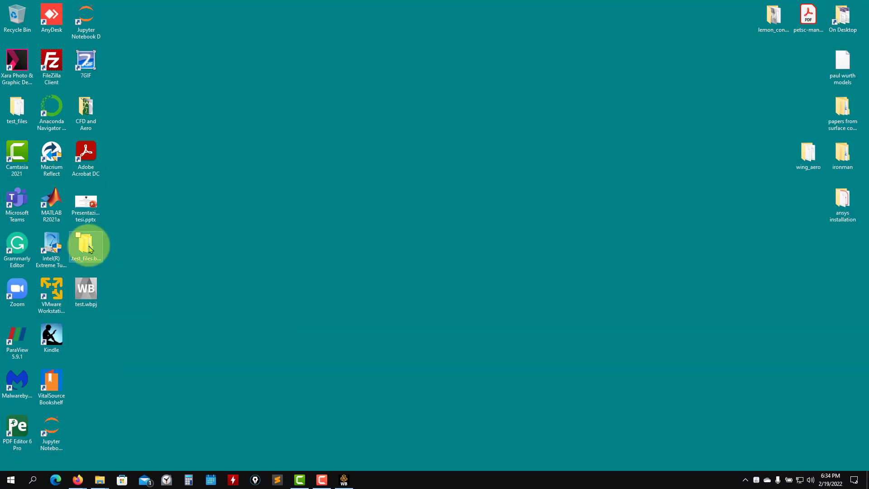
drag(142, 338, 398, 246)
drag(17, 109, 438, 253)
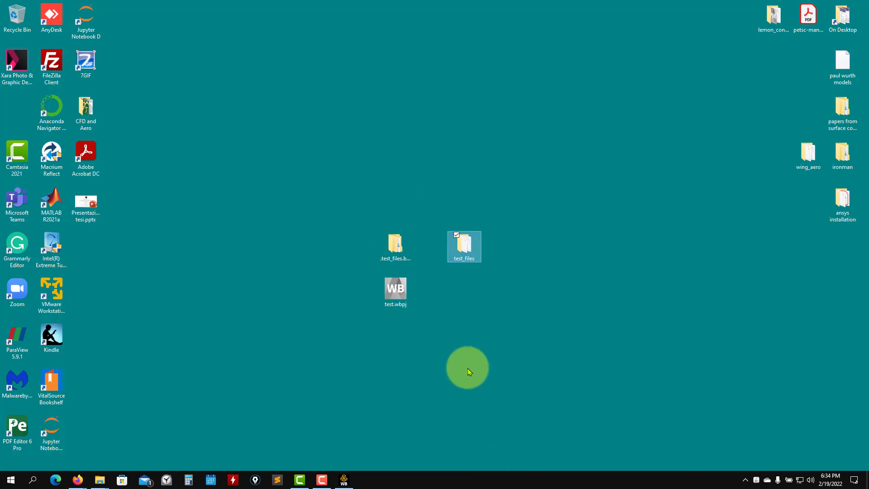
click(404, 298)
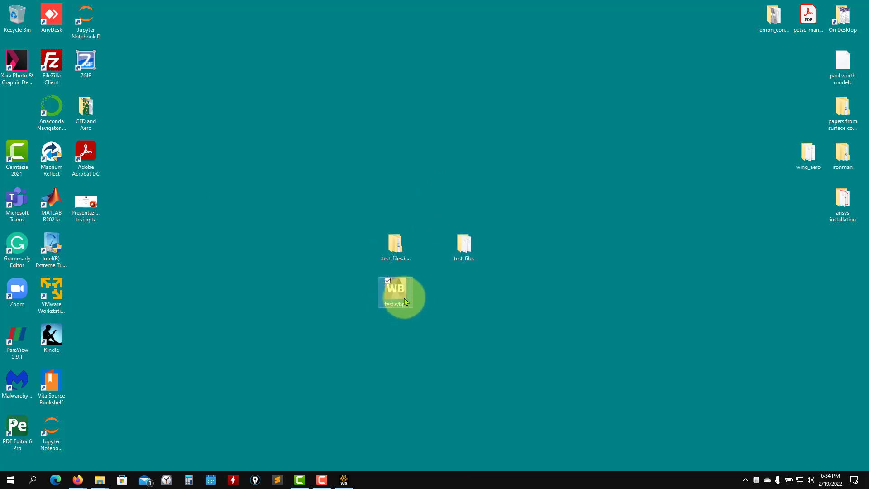
Step: Open and close the test_files folder, then bring the test Workbench project back to front
double_click(473, 256)
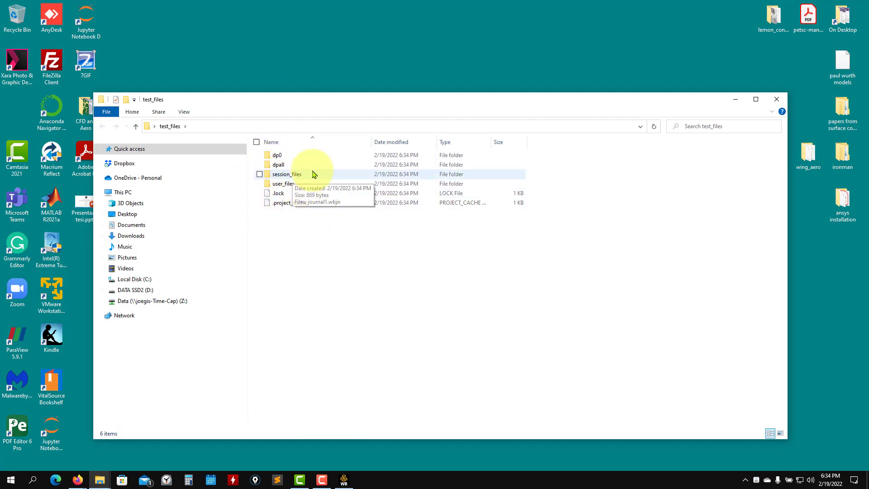
click(776, 99)
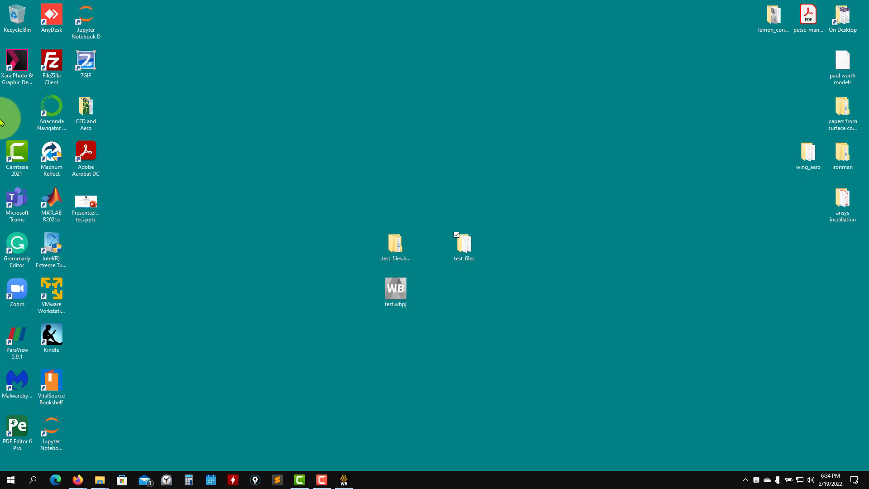
click(344, 478)
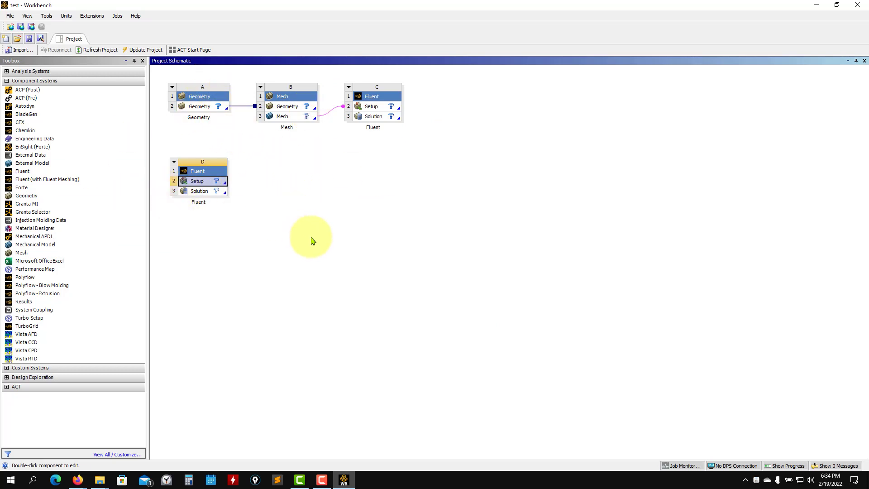
Step: Exit Workbench and drag the three test project icons onto the Recycle Bin
click(10, 16)
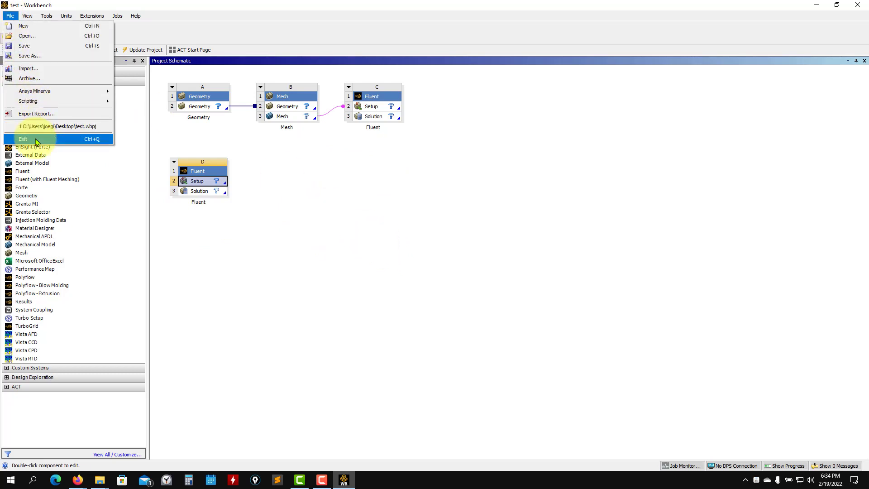
click(22, 139)
drag(320, 186, 534, 344)
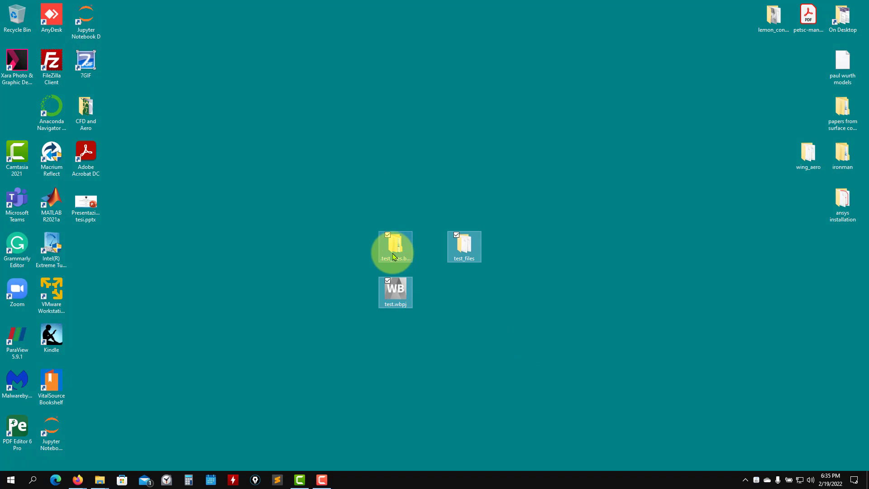
drag(393, 257, 18, 16)
right_click(16, 15)
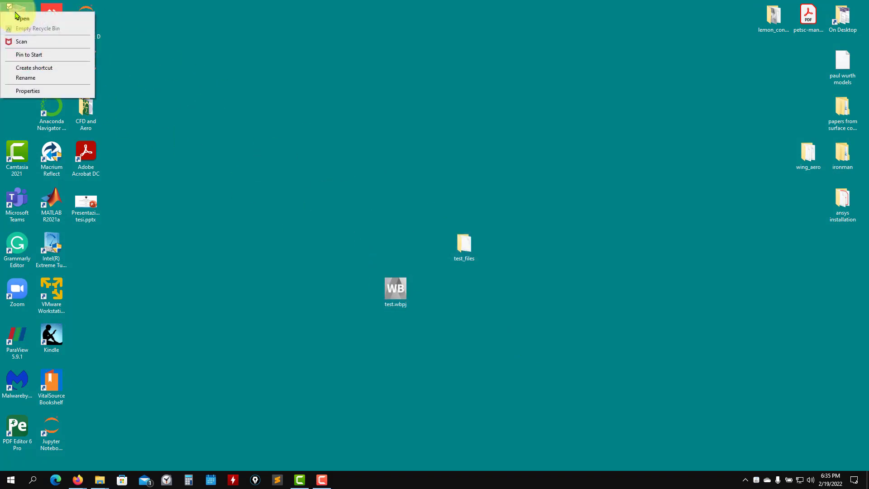
click(36, 28)
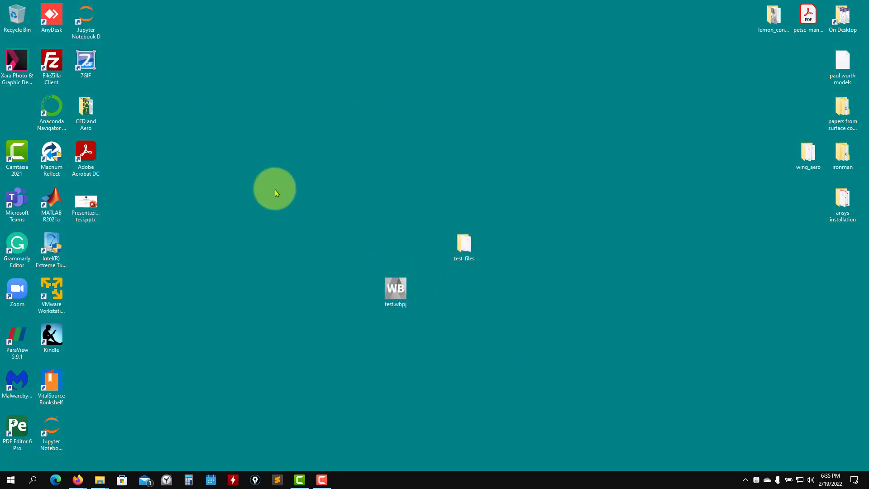
Step: Delete the remaining test_files and test.wbpj to the Recycle Bin
drag(277, 193, 498, 344)
drag(471, 235, 20, 18)
right_click(20, 18)
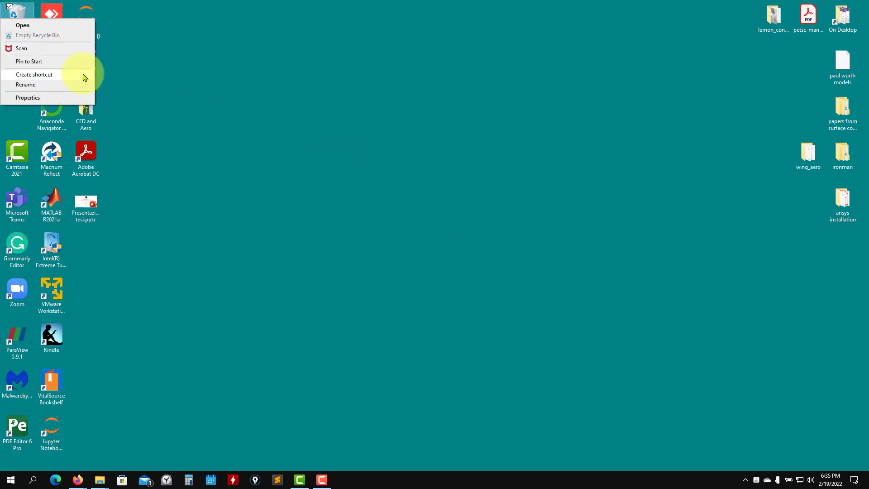
click(756, 311)
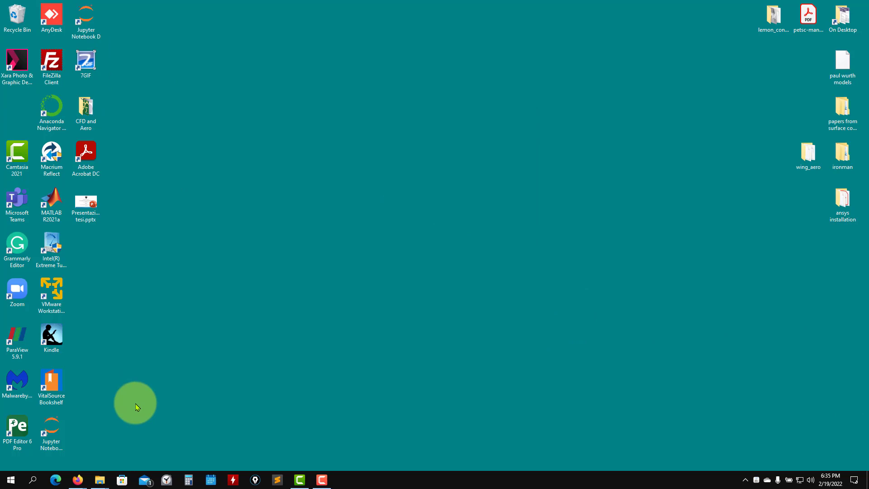
Step: Launch Fluent 2022 R1 from the Ansys 2022 R1 academic folder in the Start menu
click(10, 479)
scroll(31, 316, down, 5)
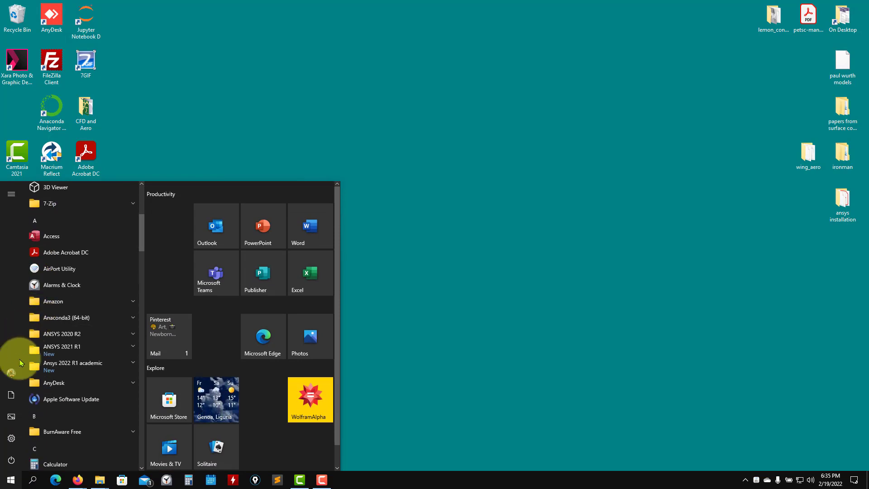
mouse_move(18, 361)
click(80, 362)
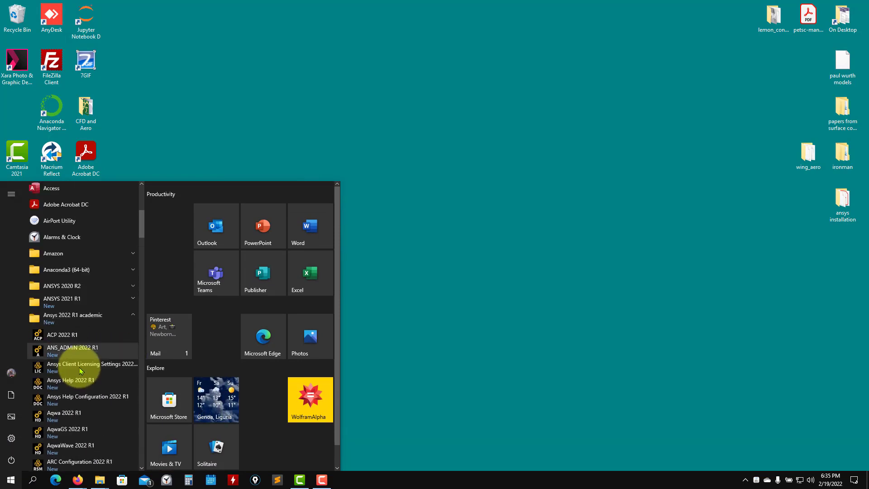
scroll(80, 371, down, 5)
scroll(79, 370, down, 5)
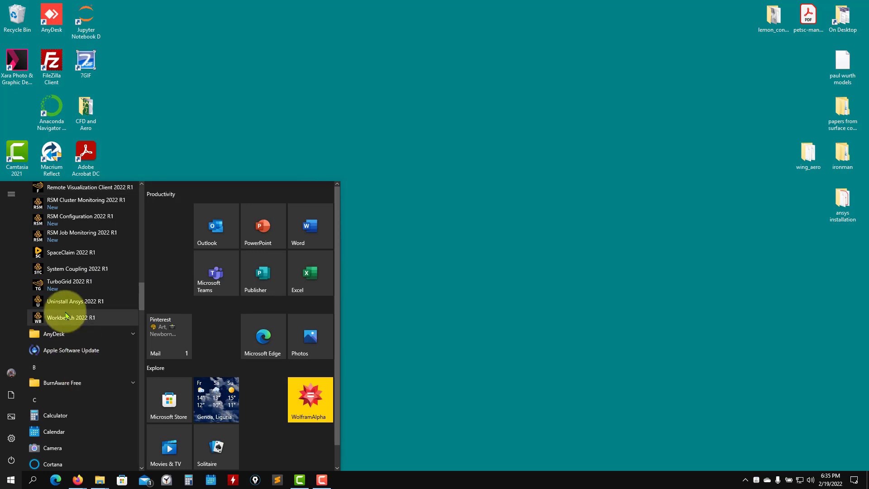
scroll(68, 317, up, 5)
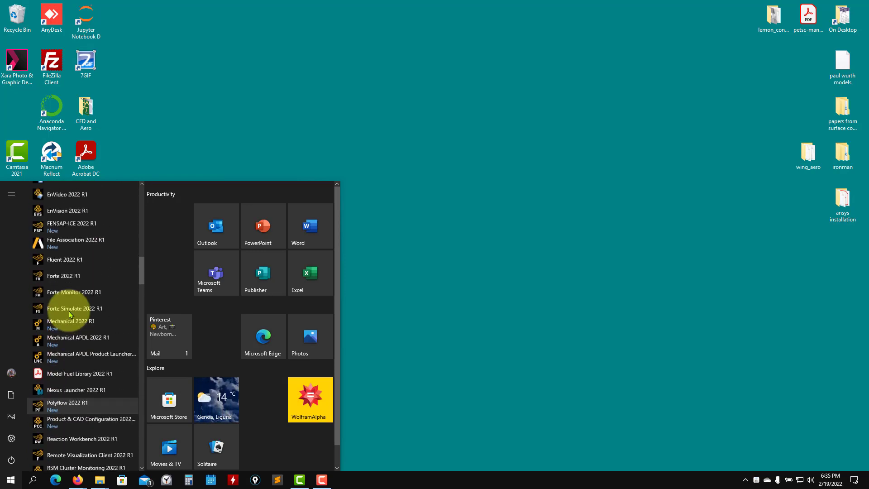
click(50, 295)
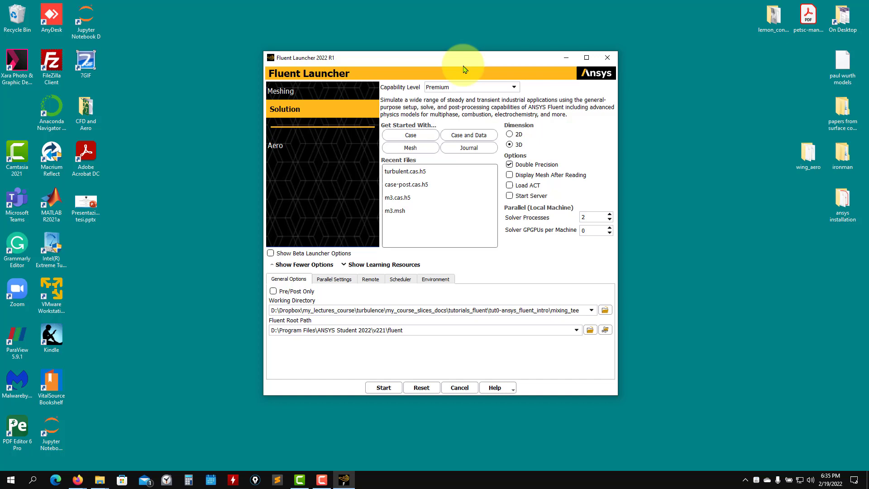
drag(463, 70, 403, 62)
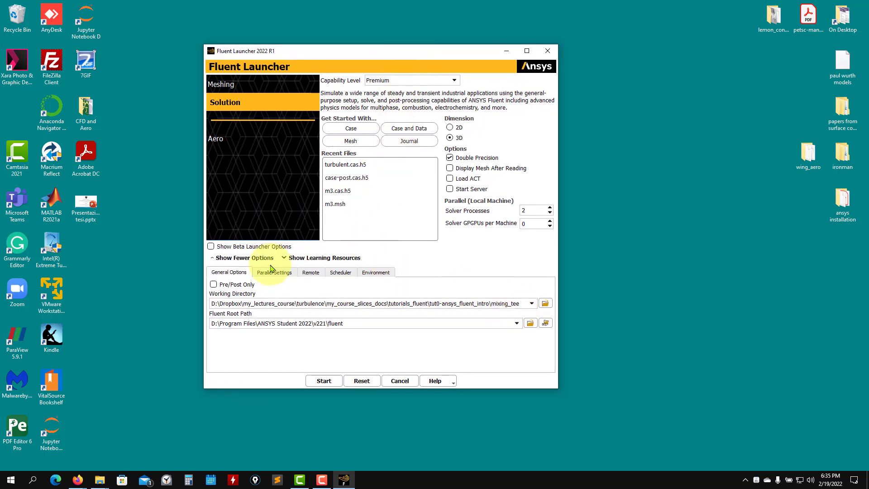
click(284, 259)
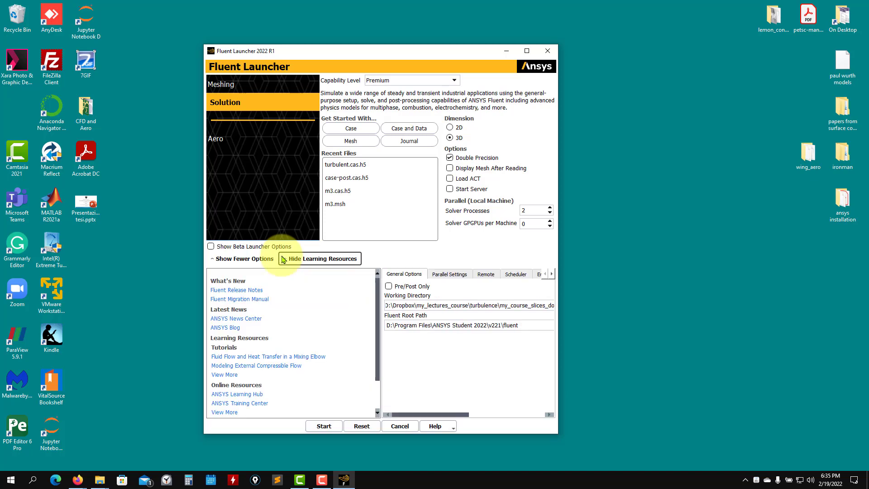
click(284, 259)
click(231, 259)
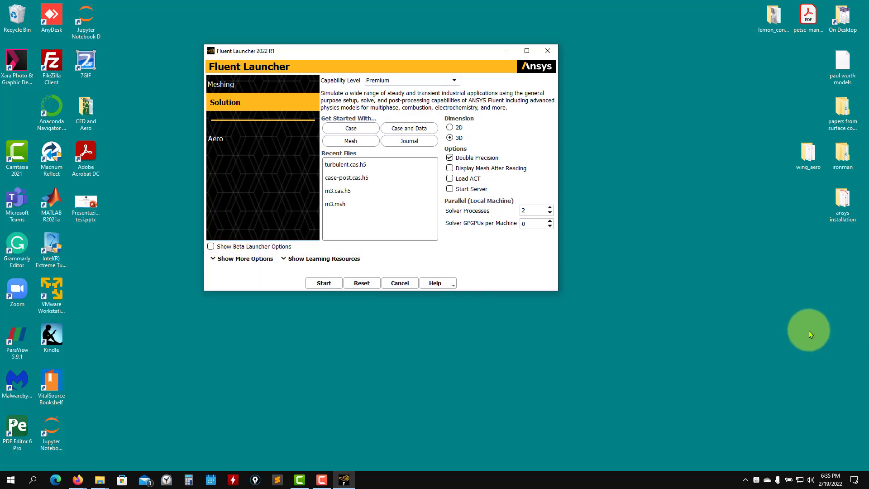
click(227, 259)
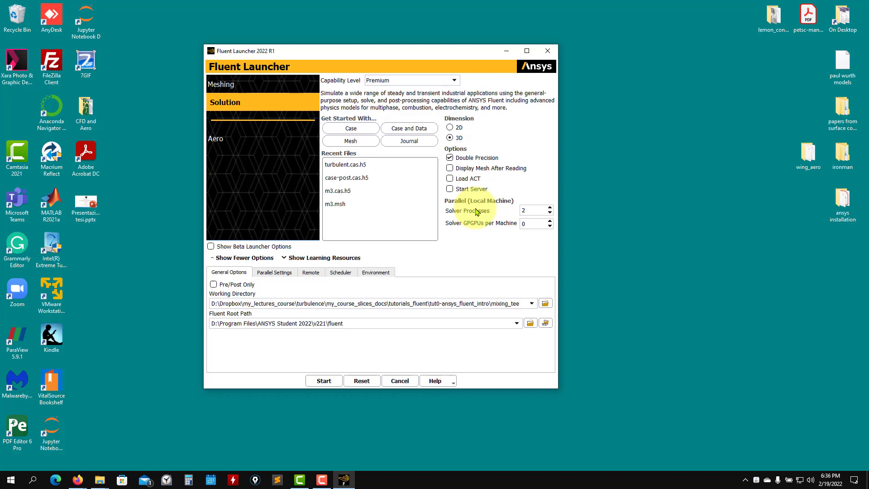
Step: Raise Solver Processes to 4, then review the Environment, Scheduler, Remote and Parallel Settings tabs
click(550, 208)
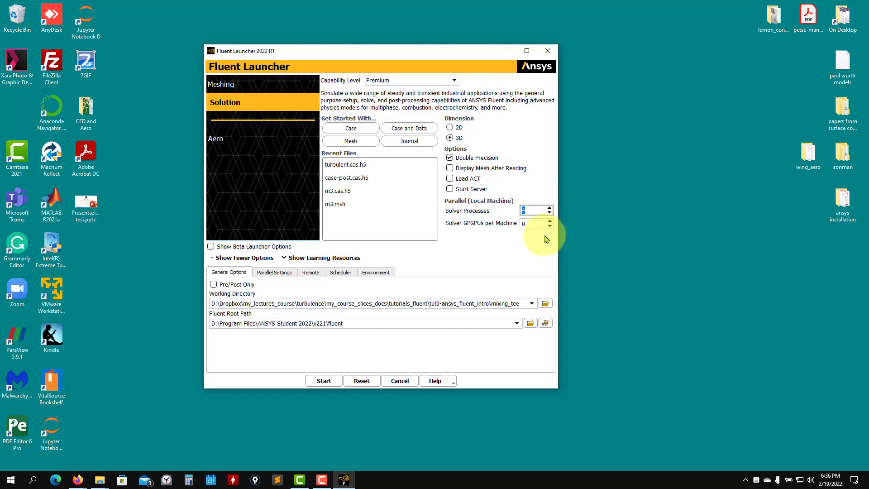
key(Tab)
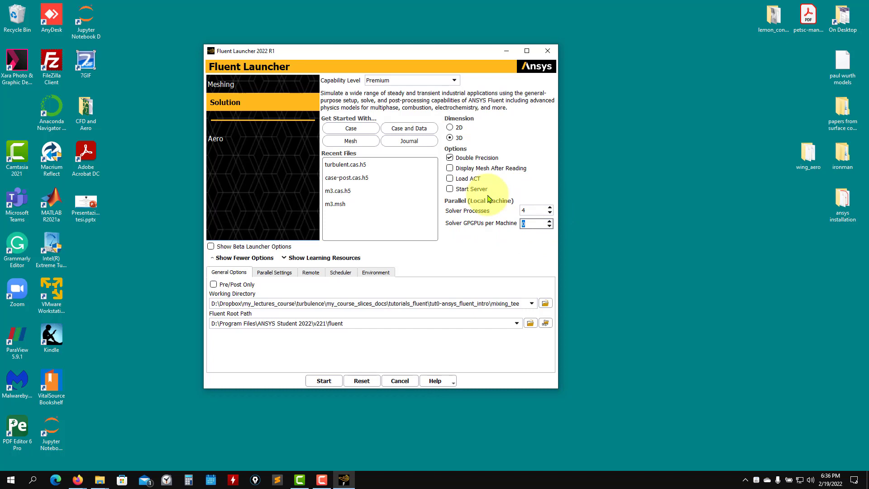
click(375, 273)
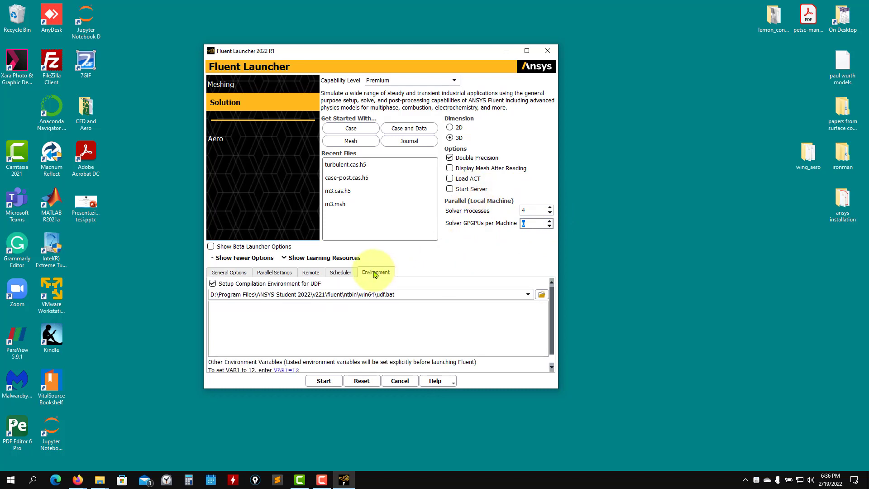
click(341, 273)
click(315, 274)
click(274, 273)
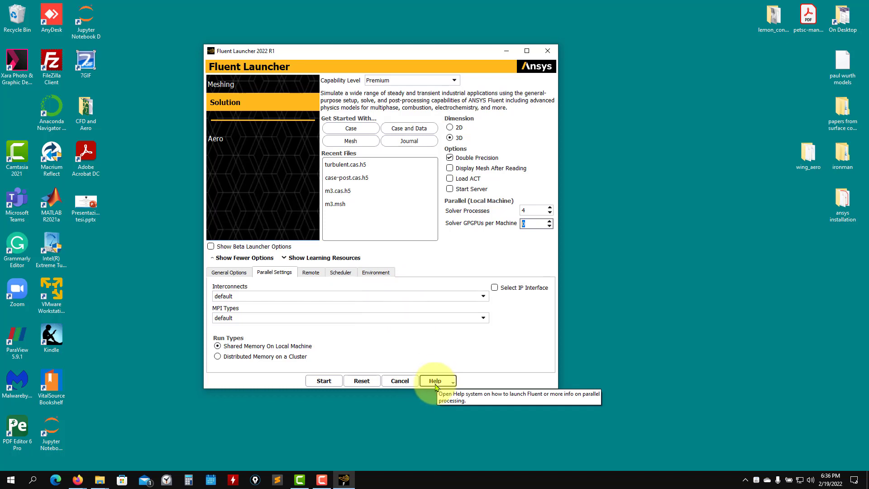
click(222, 272)
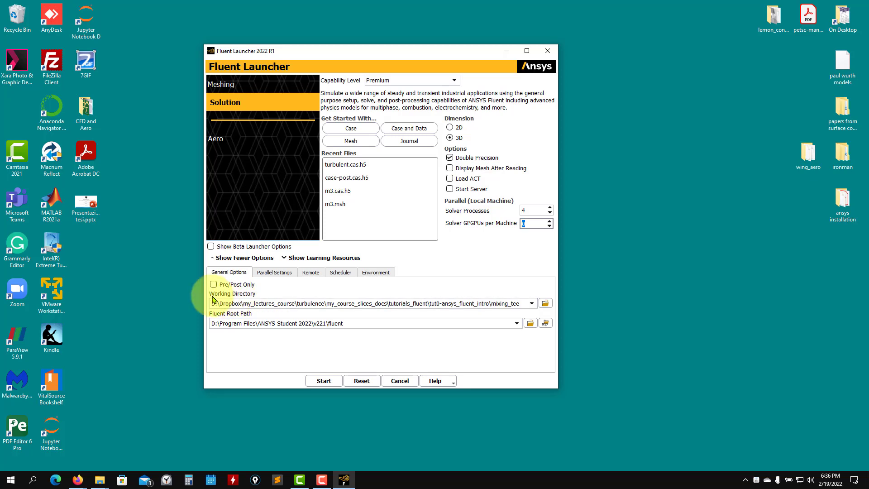
Step: Browse the working directory up to tut0-ansys_fluent_intro, then switch to the Firefox tutorial page
click(543, 304)
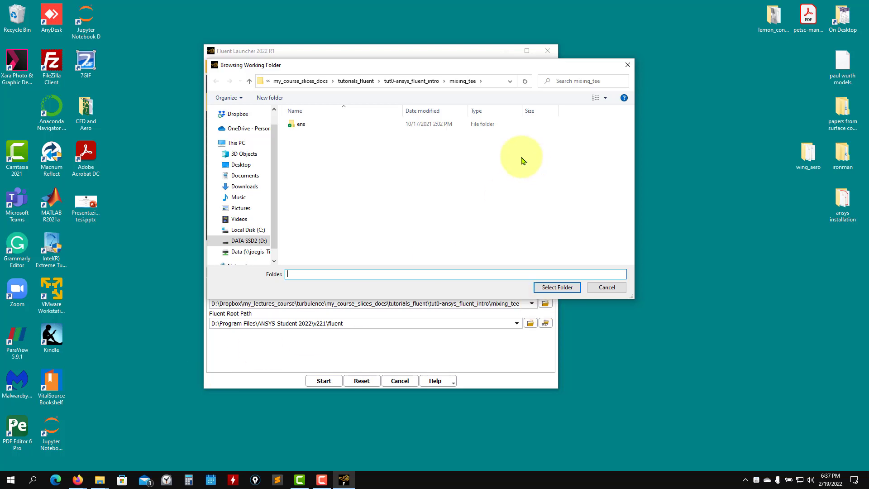
click(404, 82)
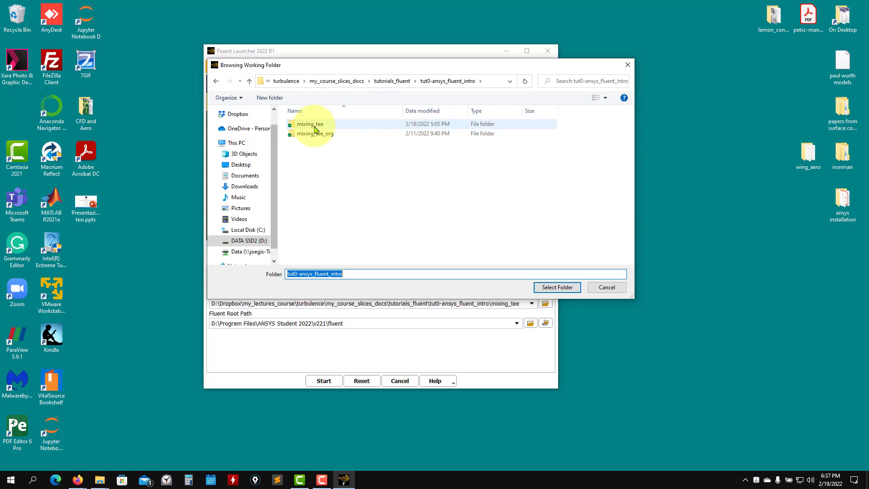
click(80, 479)
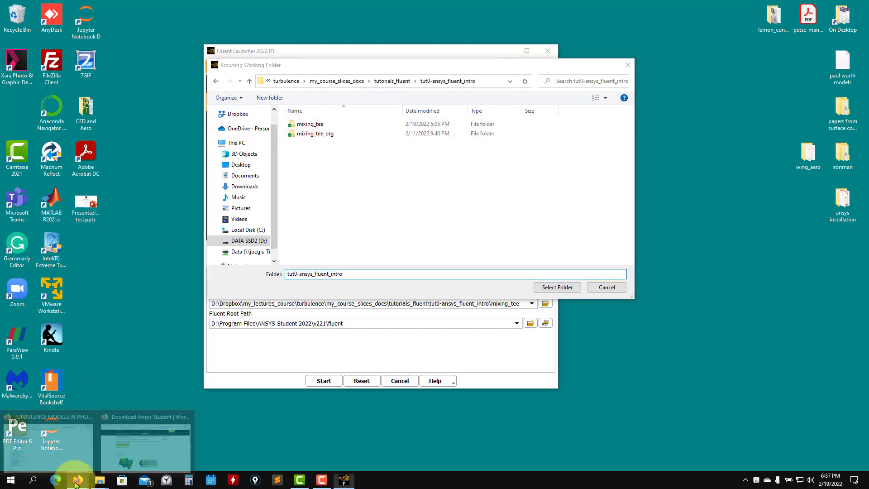
click(145, 439)
click(251, 10)
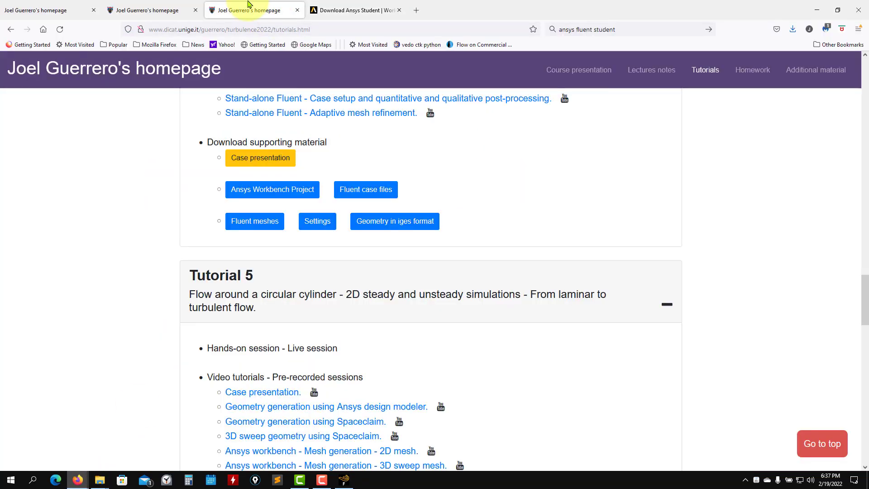
scroll(217, 193, up, 20)
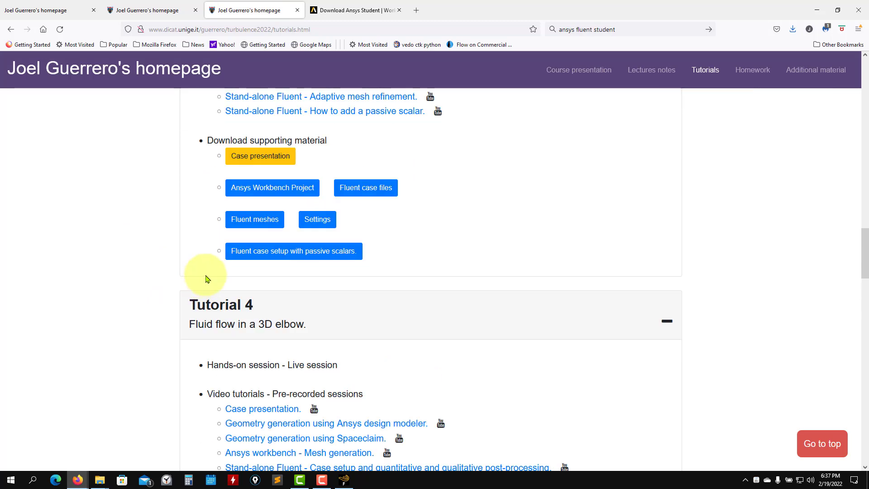
scroll(206, 278, up, 12)
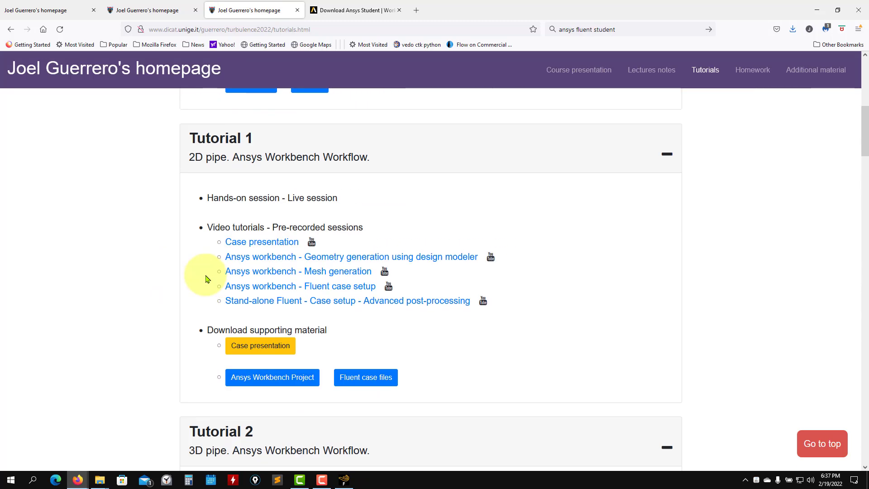
scroll(207, 277, up, 6)
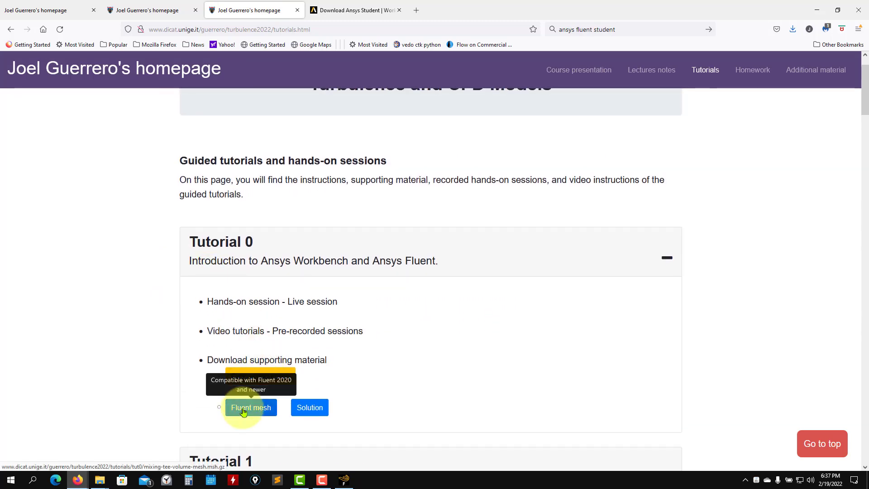
Step: Select mixing_tee as the working directory and start Fluent with these settings
click(817, 10)
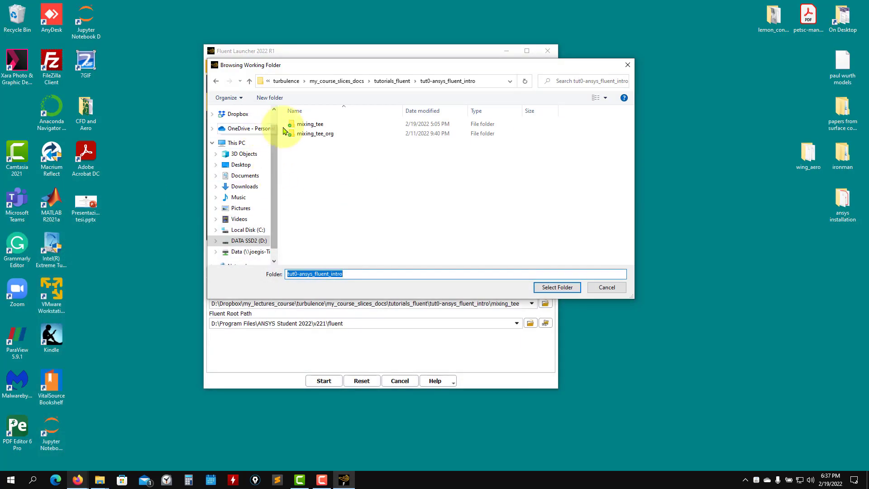
click(306, 125)
double_click(306, 125)
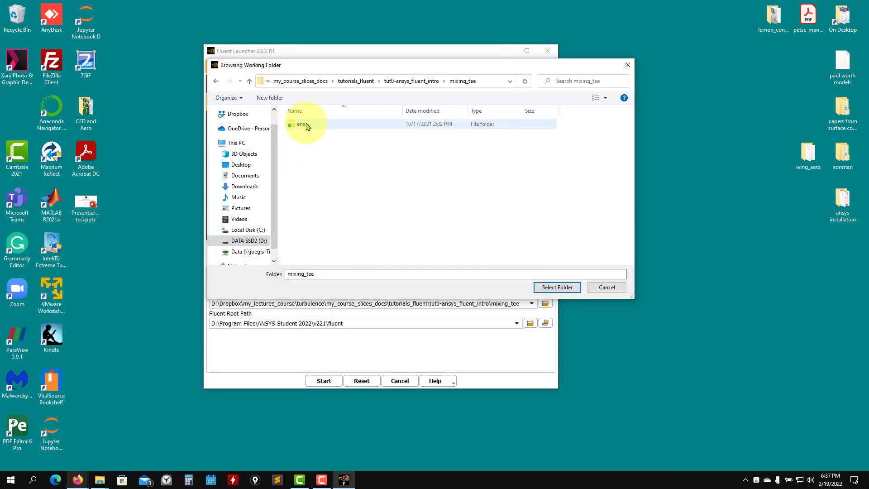
click(561, 287)
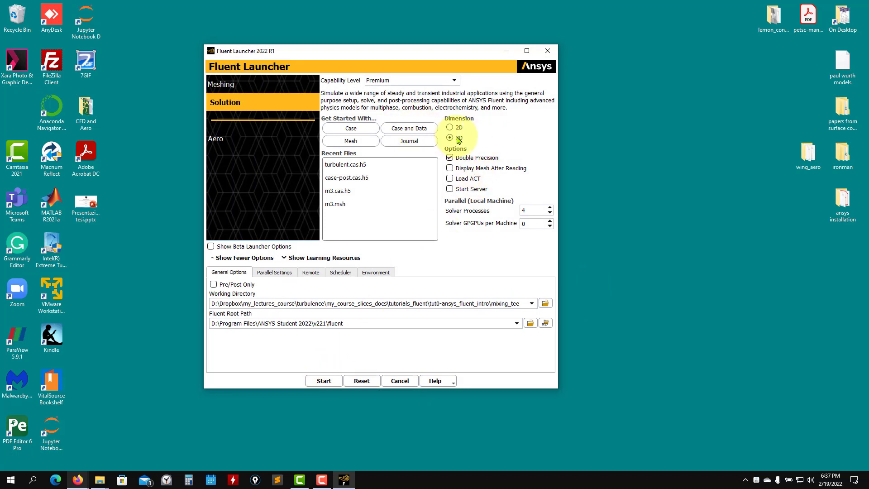
click(321, 384)
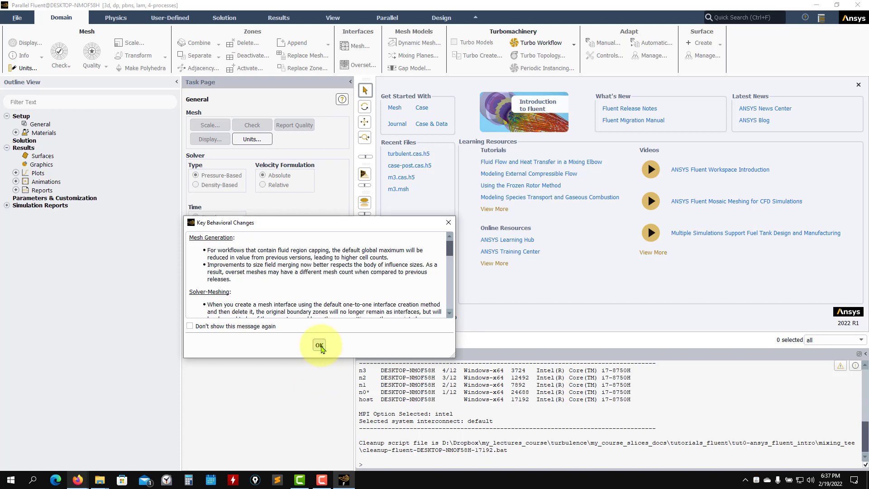
Step: Dismiss the Key Behavioral Changes notice and read the mesh mixing-tee-volume-mesh.msh.gz
click(319, 344)
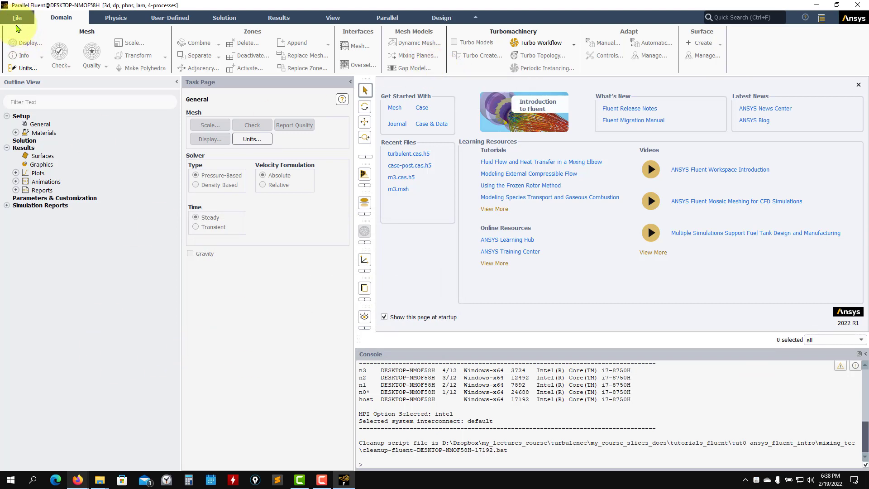
click(17, 19)
mouse_move(15, 30)
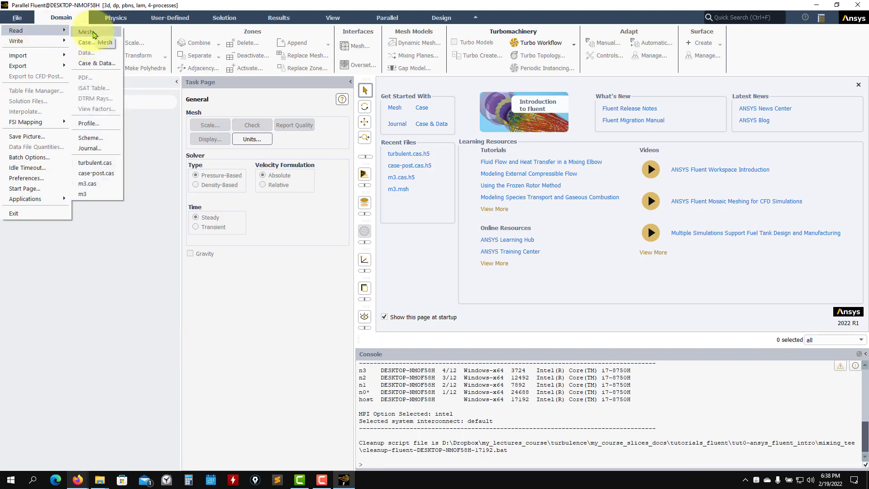
click(94, 31)
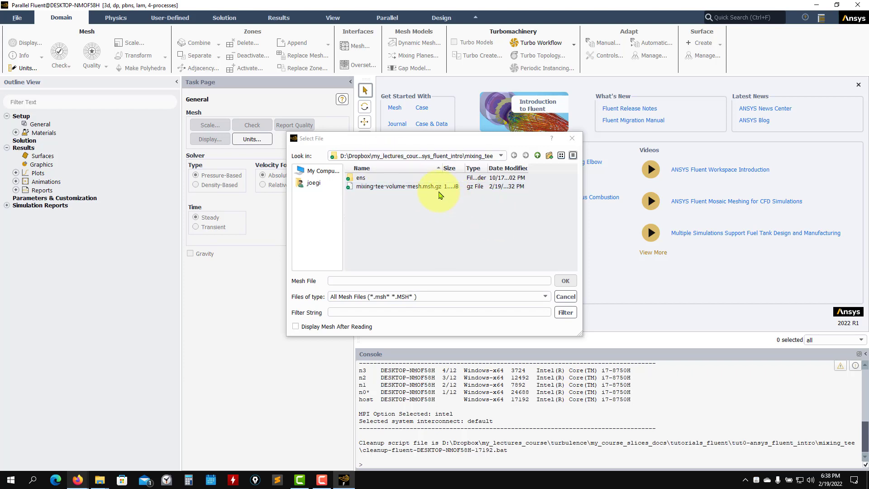
click(401, 186)
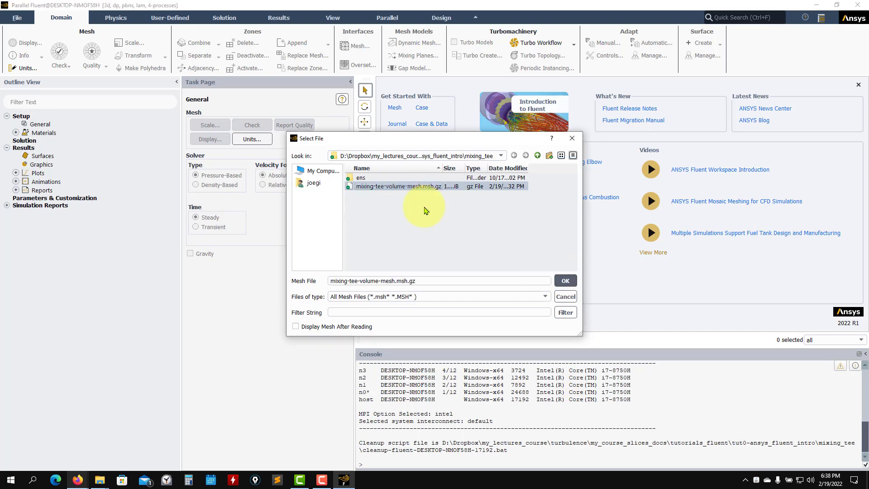
click(564, 280)
mouse_move(101, 477)
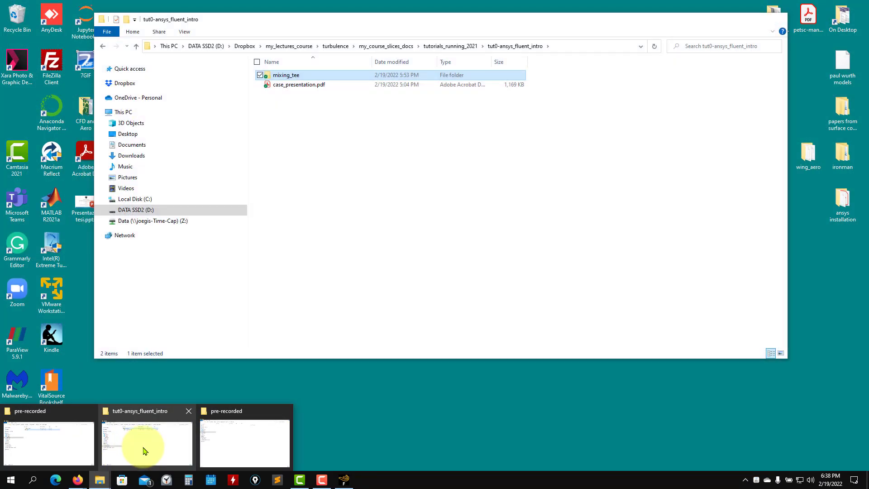
Step: Open the mixing_tee folder in the tut0-ansys_fluent_intro Explorer window and move the window lower
click(145, 448)
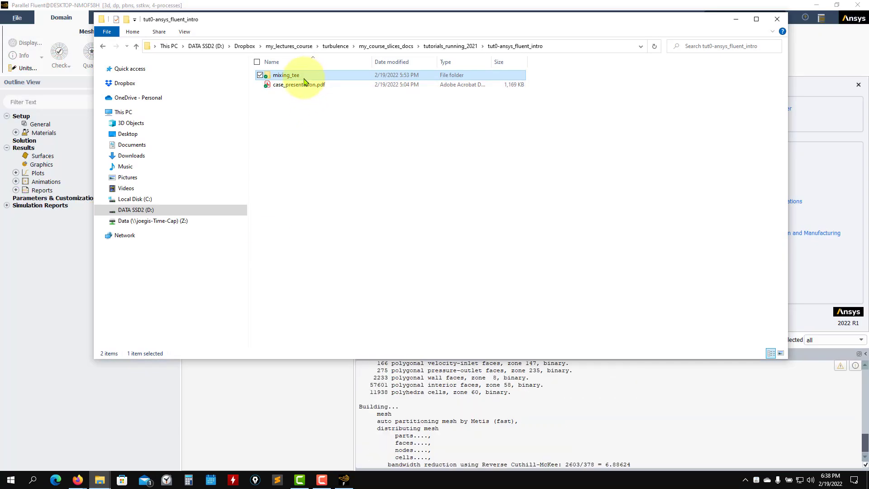
key(F2)
click(330, 77)
double_click(330, 77)
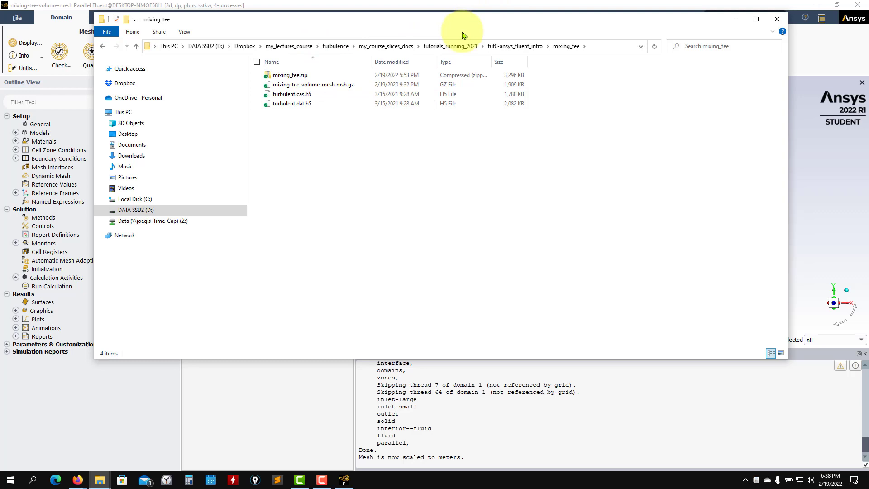
drag(464, 35, 456, 68)
click(769, 52)
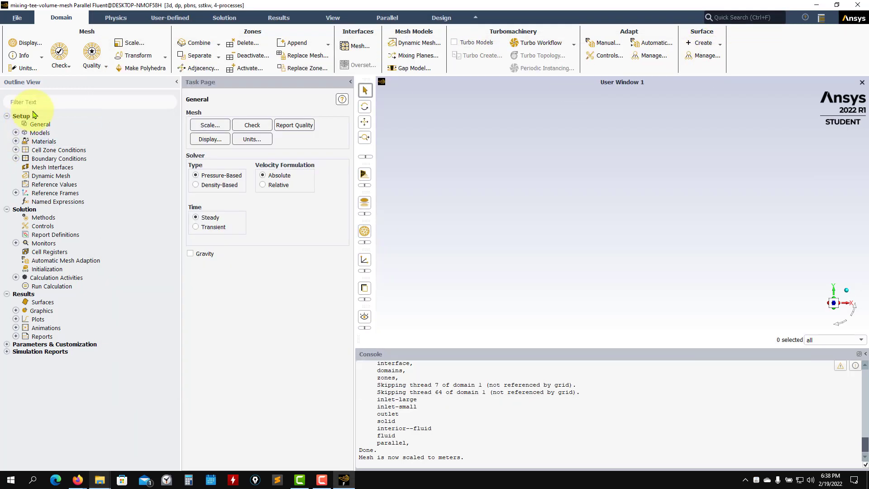